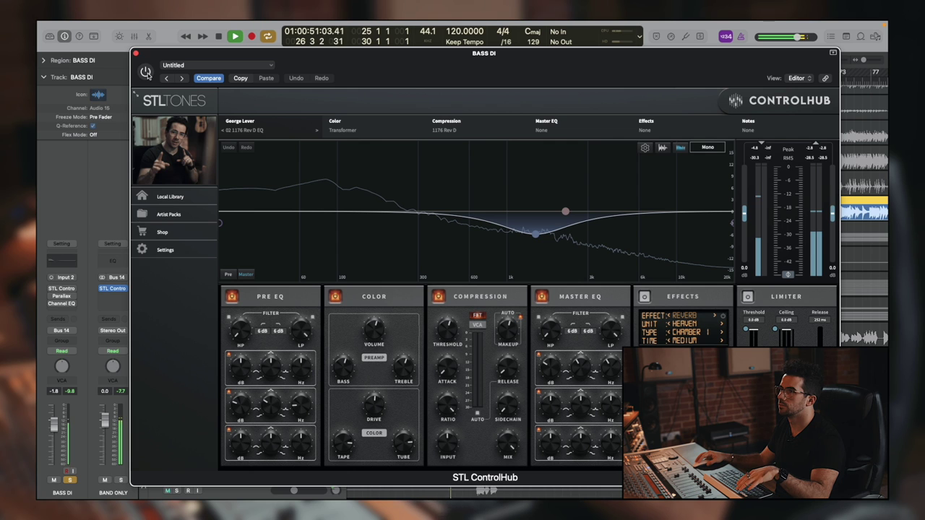
Step: Audition the soloed BASS DI track with its inserts bypassed, with ControlHub only, and with the full chain active, and close ControlHub
key("space")
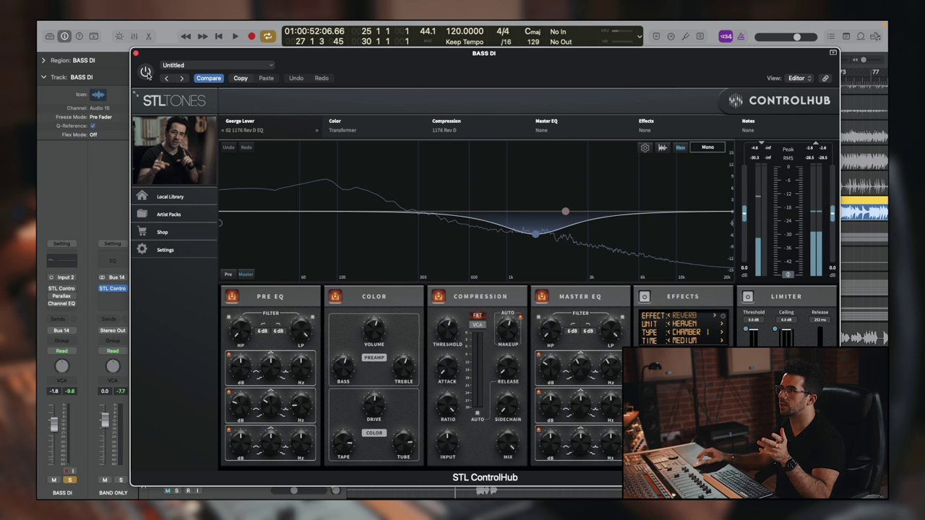
key("space")
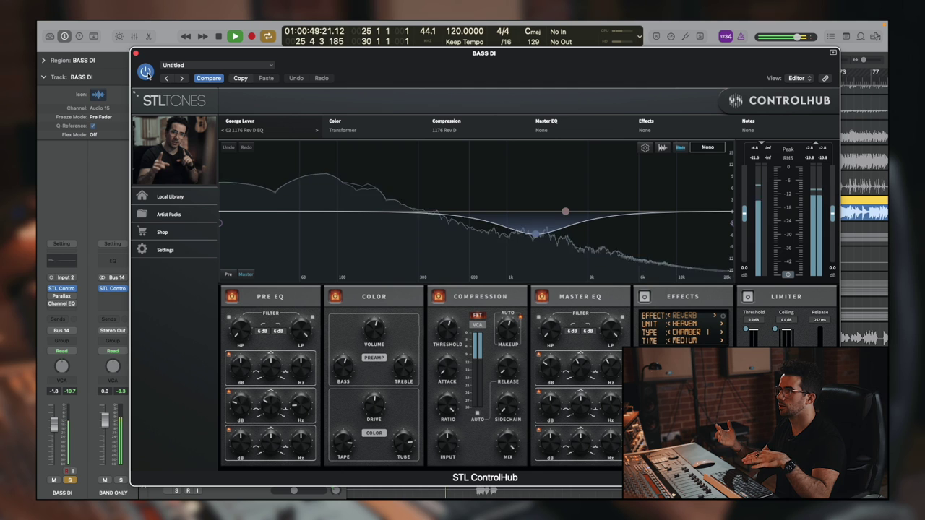
key("space")
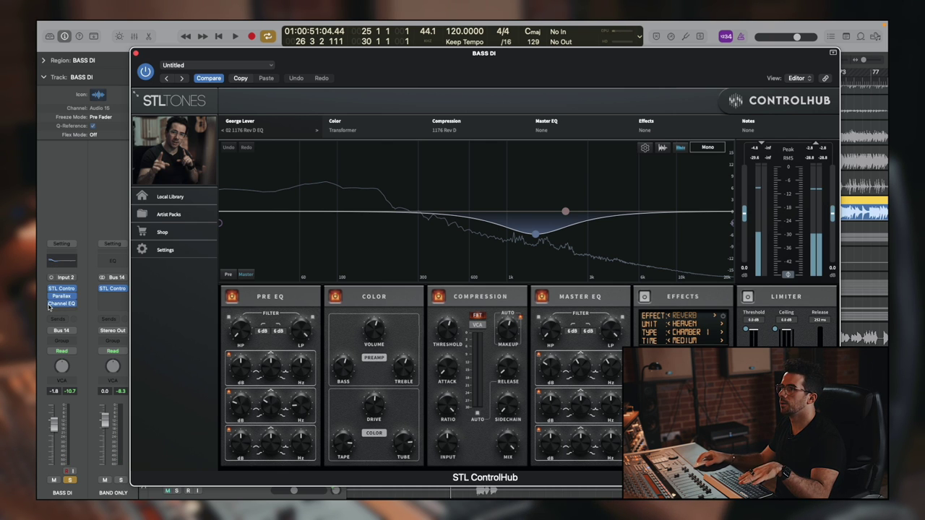
key("space")
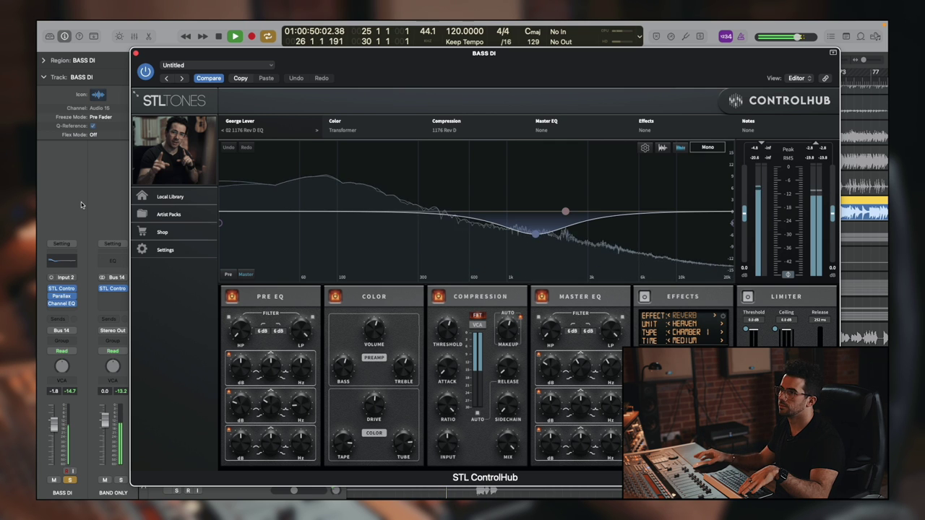
key("space")
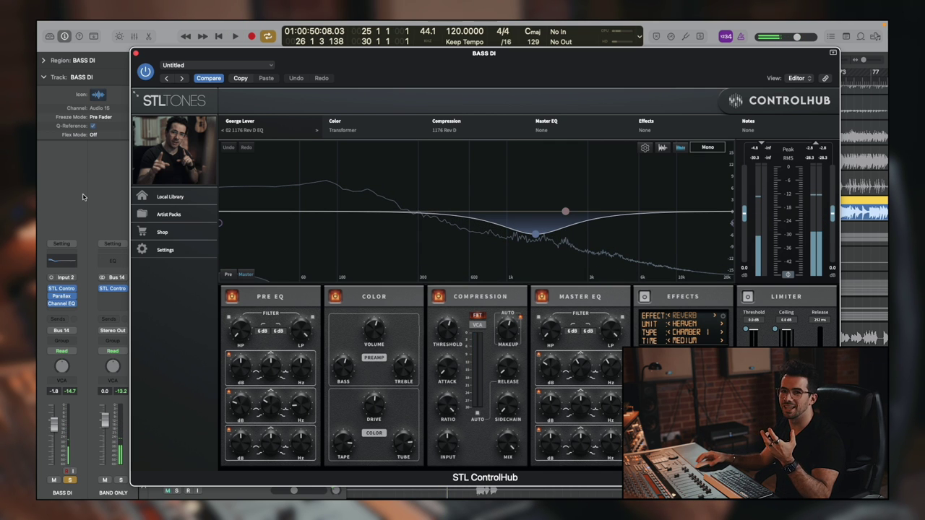
left_click(136, 55)
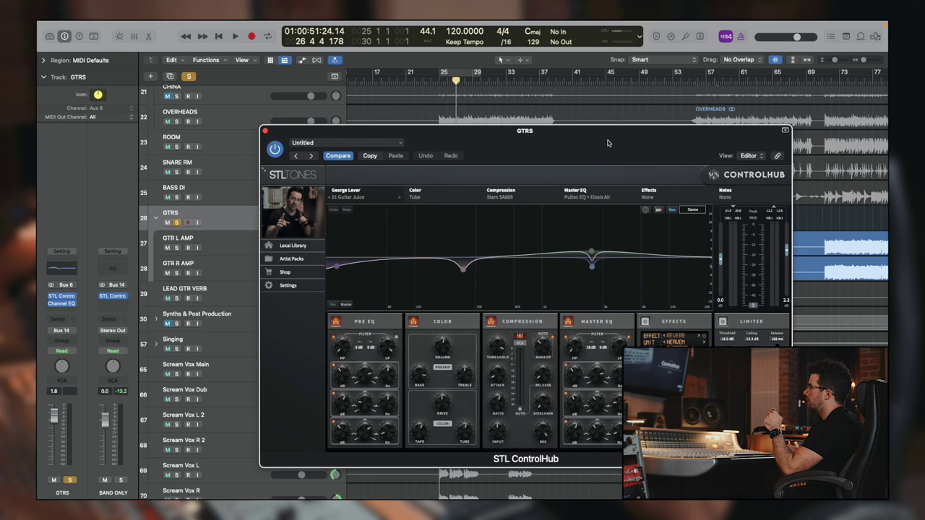
Step: Play the soloed GTRS bus through its ControlHub Guitar Juice preset and stop playback
key("space")
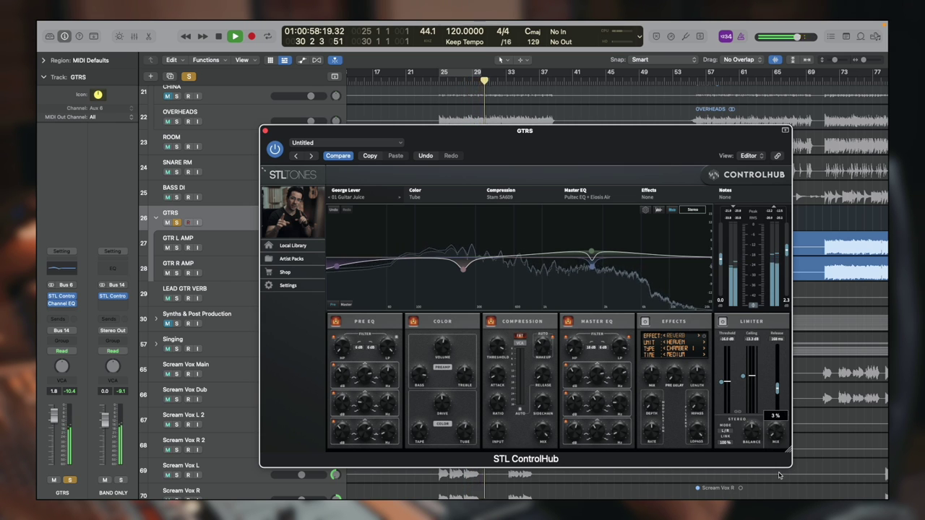
key("space")
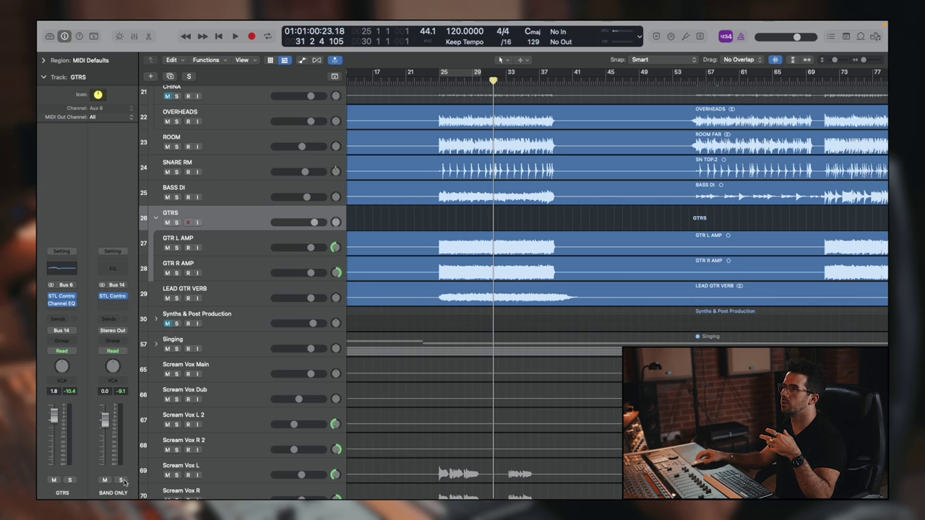
Step: Solo the BAND ONLY bus, play it from bar 25, and audition its ControlHub 33609 Comp preset
left_click(121, 481)
left_click(437, 79)
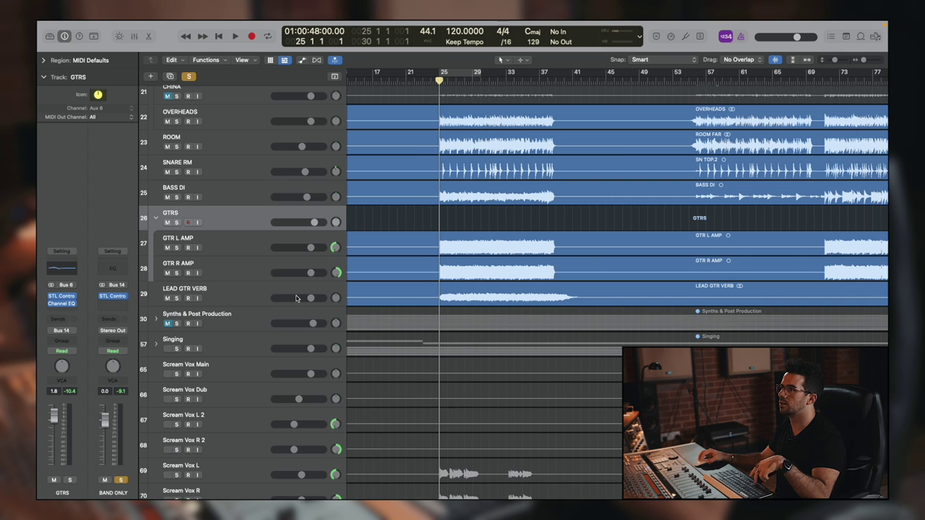
key("space")
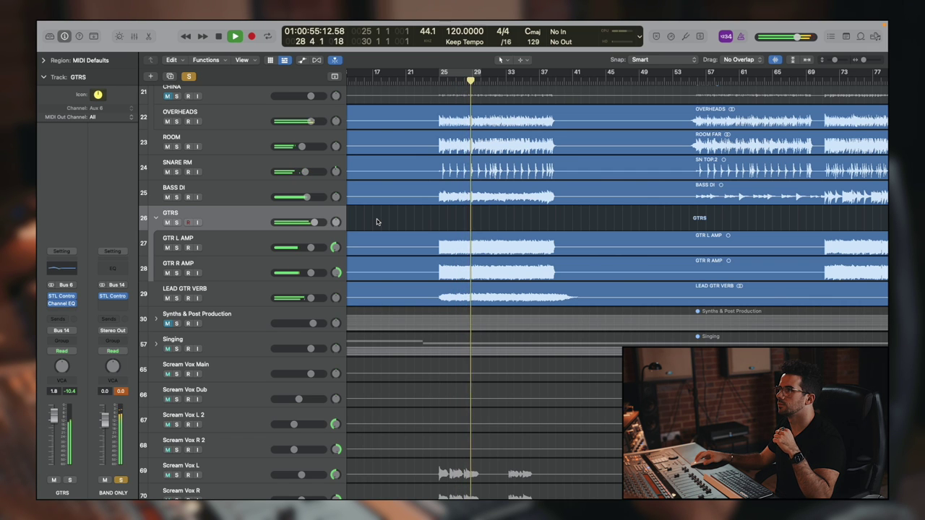
key("space")
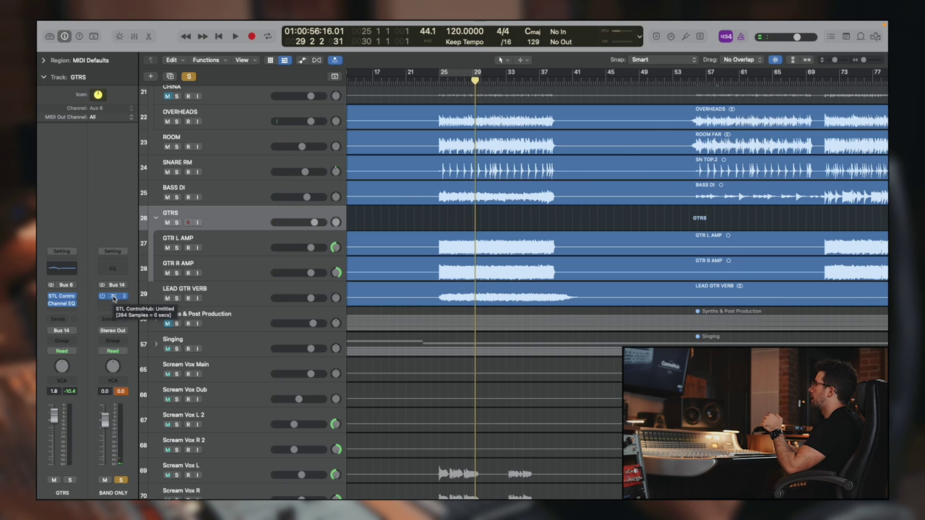
left_click(113, 297)
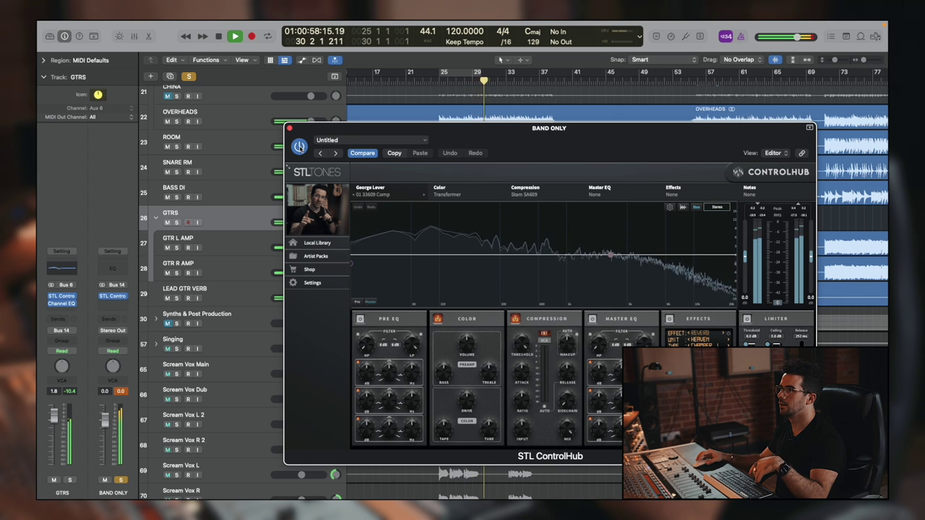
key("space")
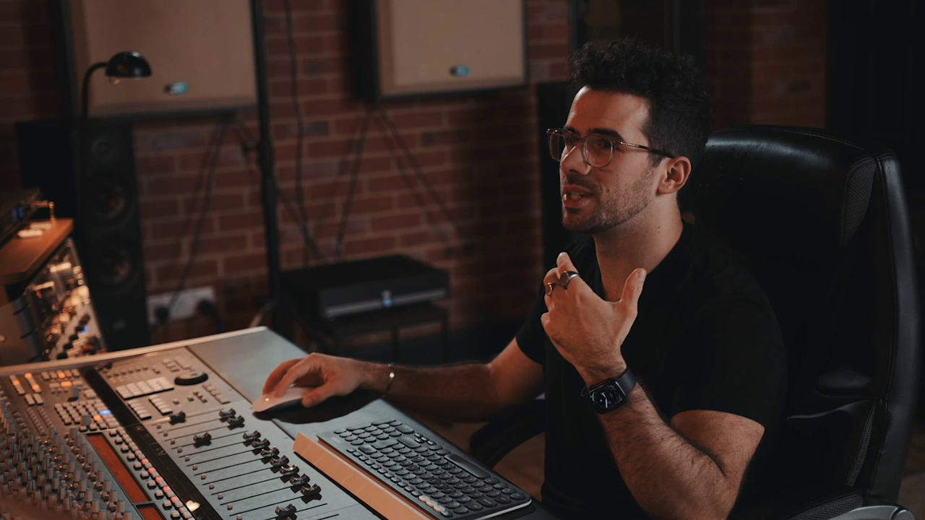
Step: Solo the LEAD GTR VERB track and open its ControlHub insert
left_click(240, 300)
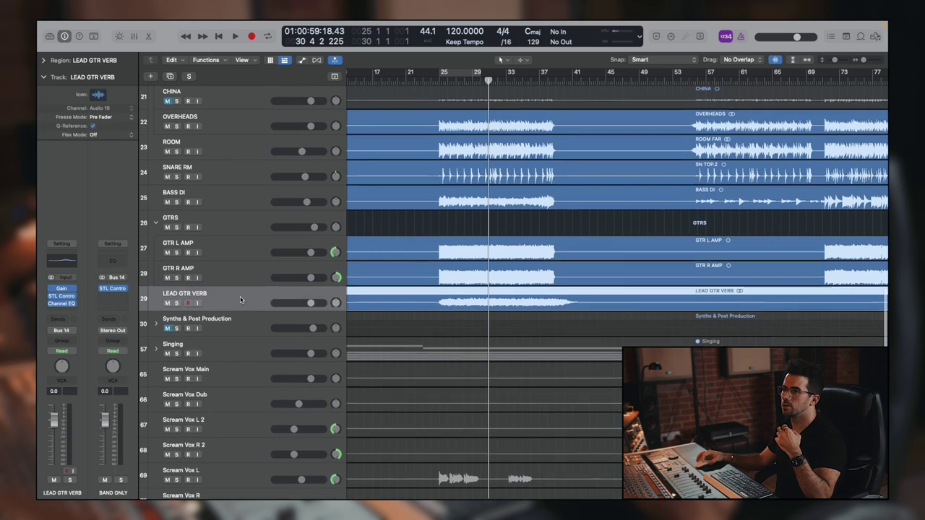
key("s")
key("space")
left_click(62, 297)
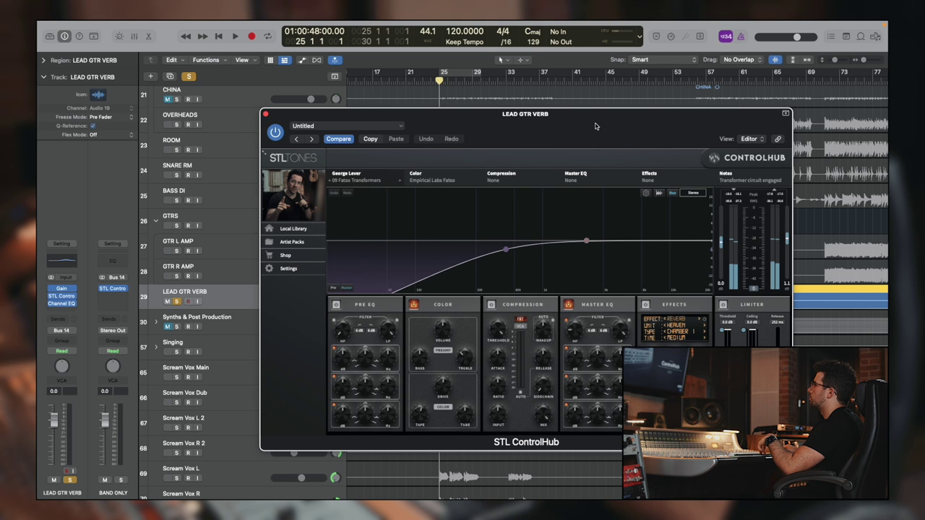
Step: Play the soloed lead guitar reverb from bar 25, comparing ControlHub bypassed and enabled
key("space")
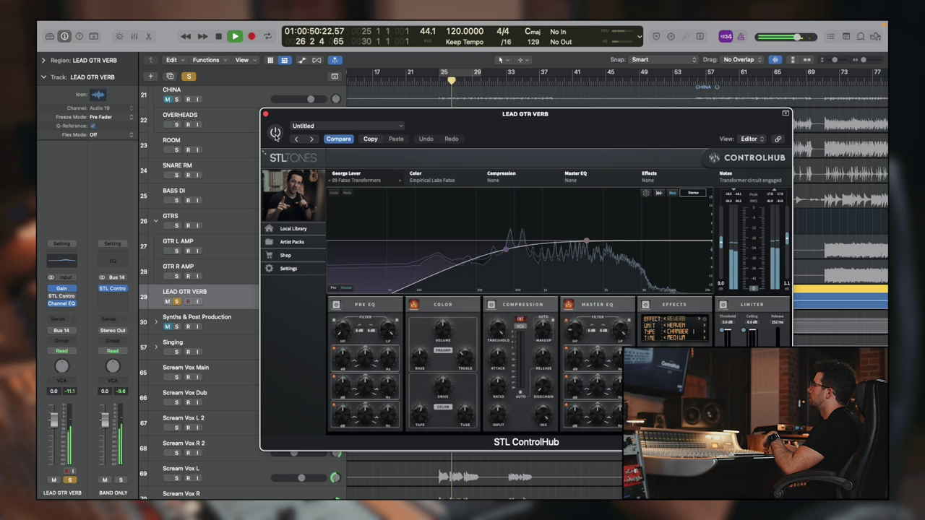
left_click(276, 133)
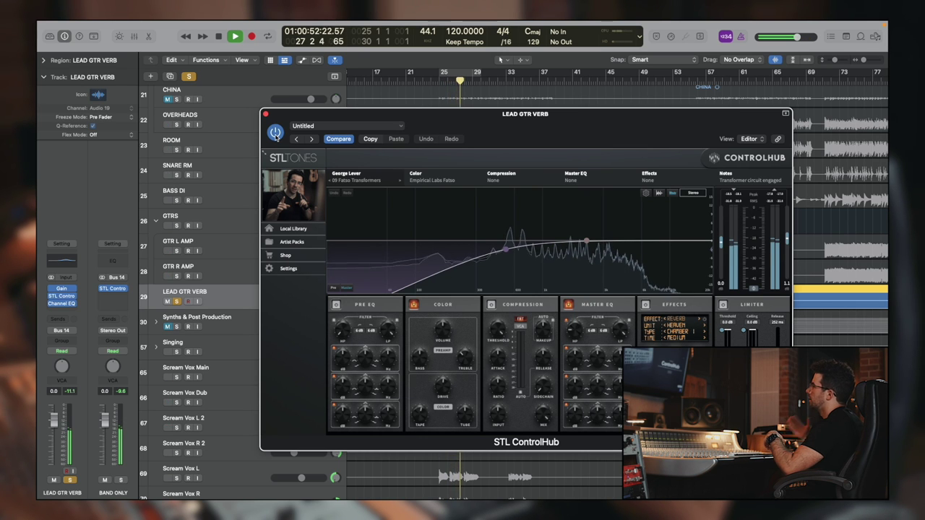
key("space")
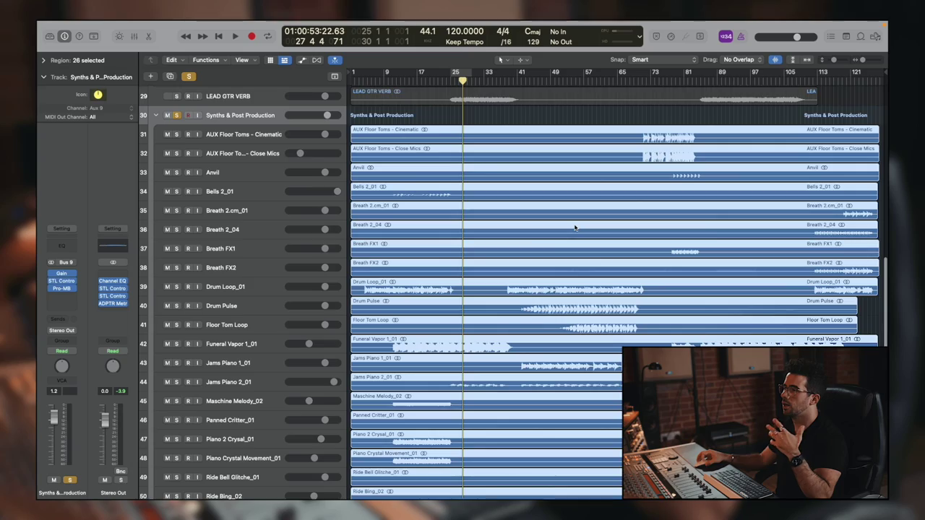
Step: Step through the tracks in the Synths & Post Production stack to examine which insert plug-ins each channel uses
scroll(575, 227, "up", 2)
scroll(574, 227, "down", 6)
scroll(575, 227, "up", 5)
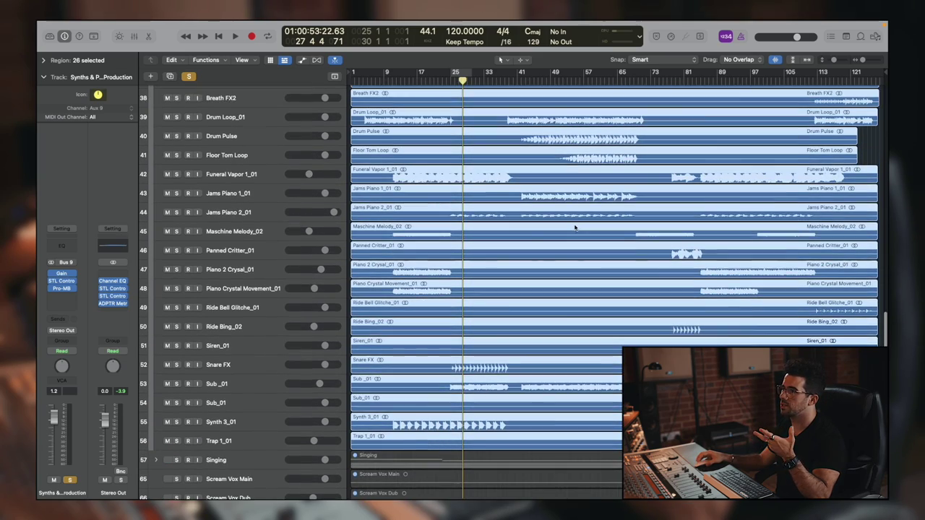
scroll(575, 227, "up", 1)
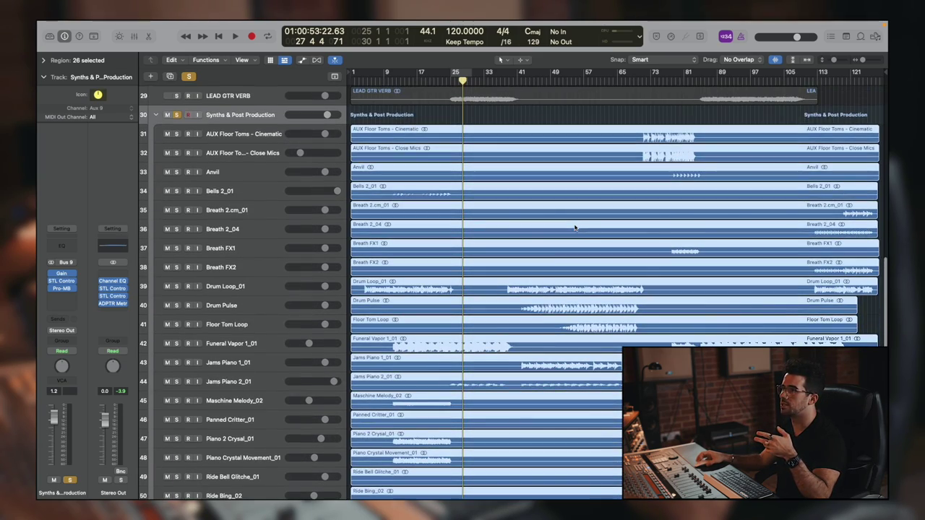
left_click(245, 142)
key("Down")
key("Down")
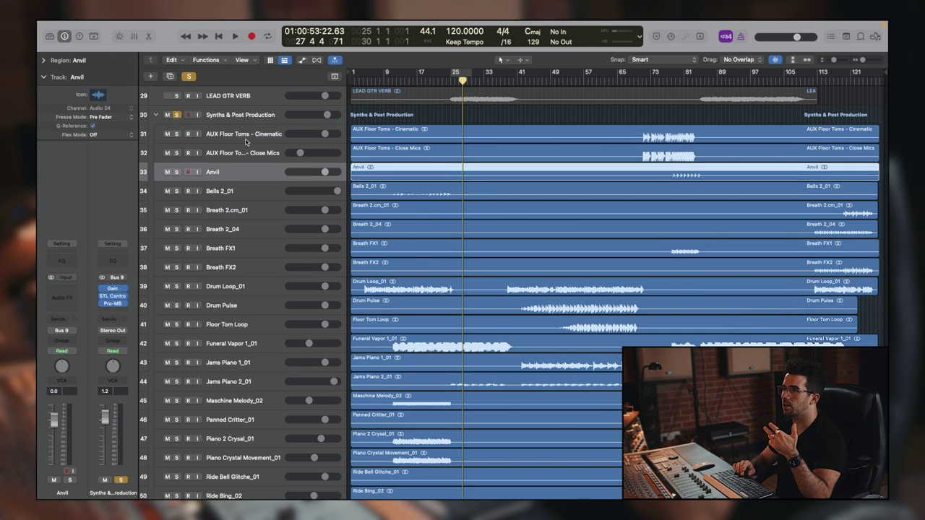
key("Down")
key("Down")
key("Down")
key("Down")
key("Up")
key("Up")
key("Up")
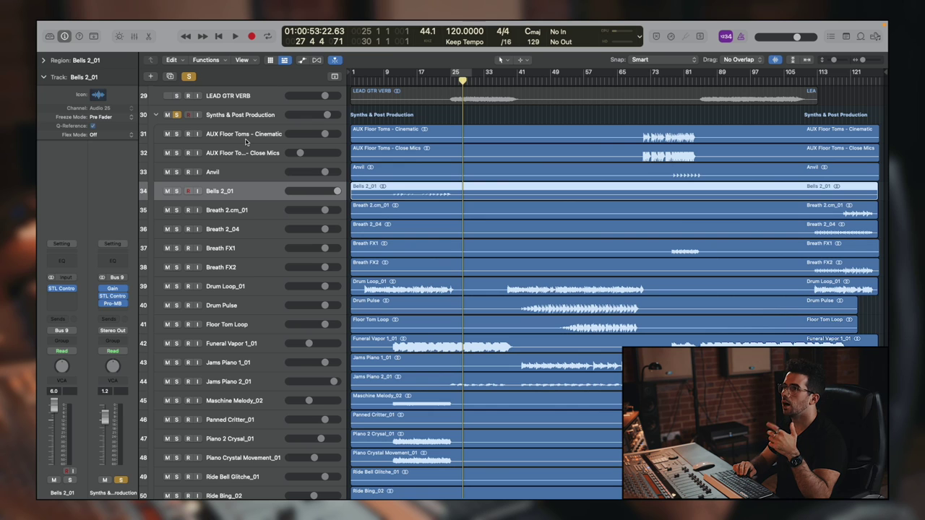
key("Down")
key("Down")
key("Down")
key("Down")
key("Down")
key("Down")
key("Down")
key("Down")
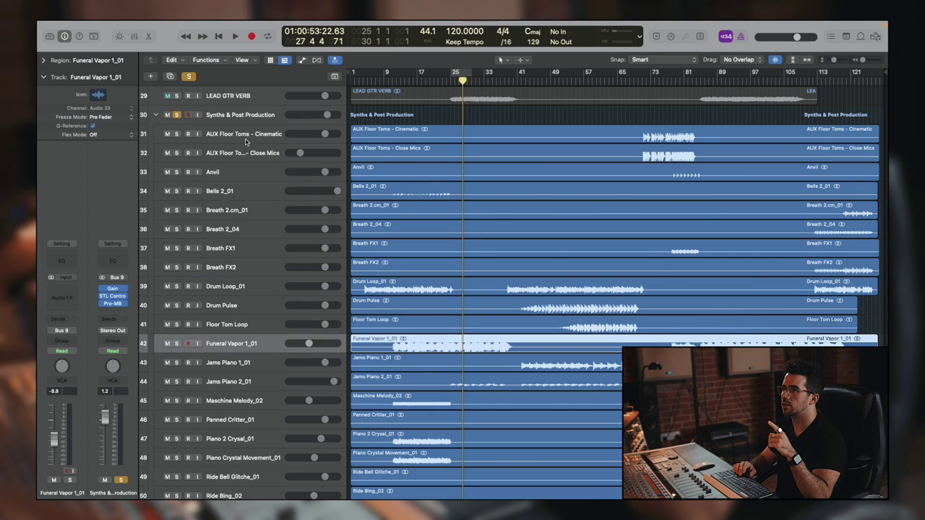
key("Up")
key("Up")
key("Up")
key("Down")
key("Down")
key("Down")
key("Down")
key("Down")
key("Down")
key("Down")
key("Down")
key("Down")
key("Down")
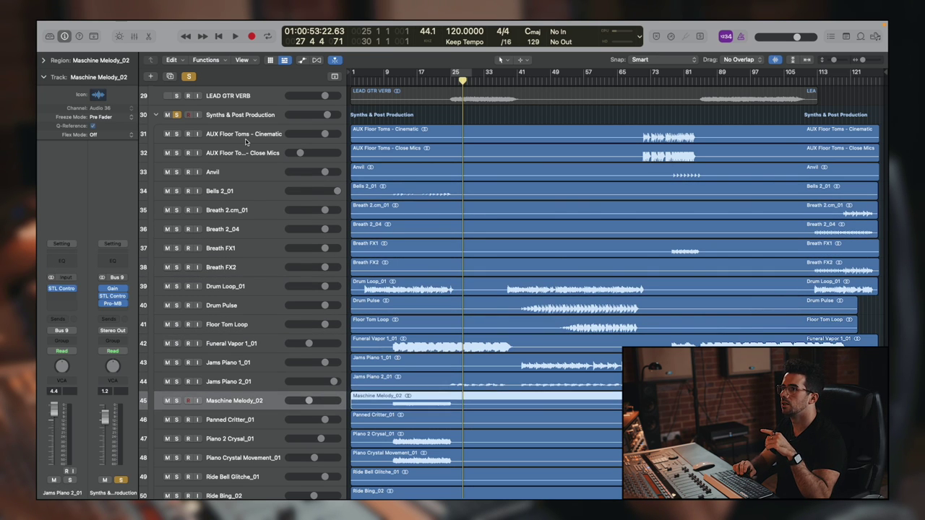
key("Down")
key("Up")
key("Up")
key("Up")
key("Up")
key("Up")
key("Up")
key("Up")
key("Up")
key("Up")
key("Up")
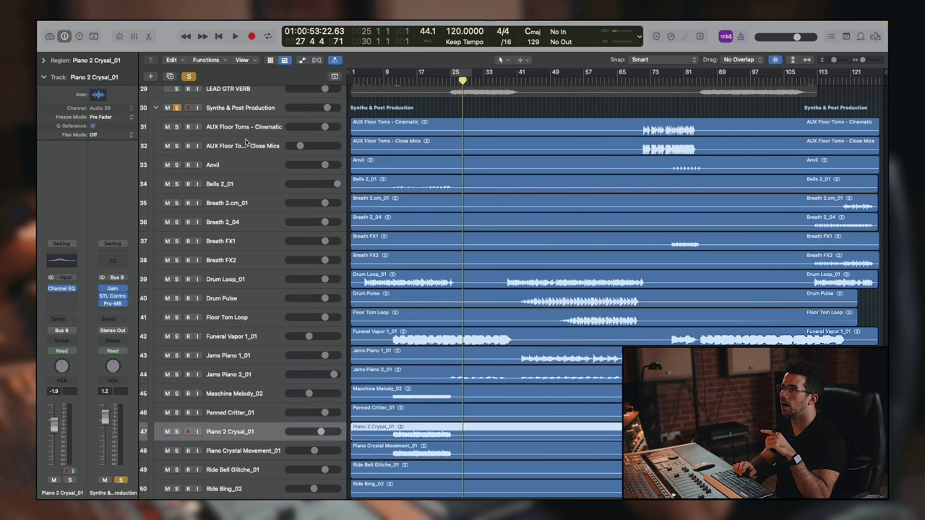
key("Up")
key("Up")
key("Up")
key("Up")
key("Up")
key("Up")
key("Up")
key("Up")
key("Up")
key("Up")
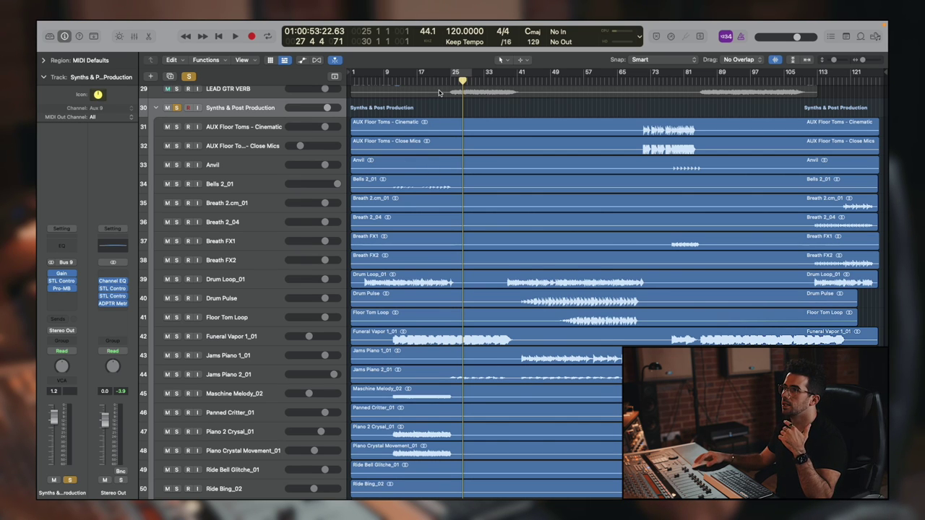
Step: Open ControlHub on the Synths & Post Production stack, examine its Misc post-production presets, and close the plug-in
left_click(62, 282)
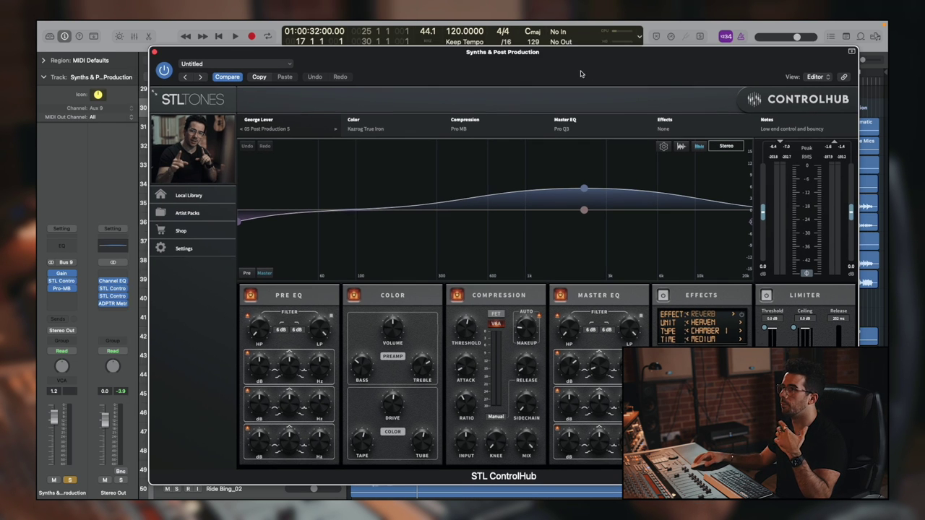
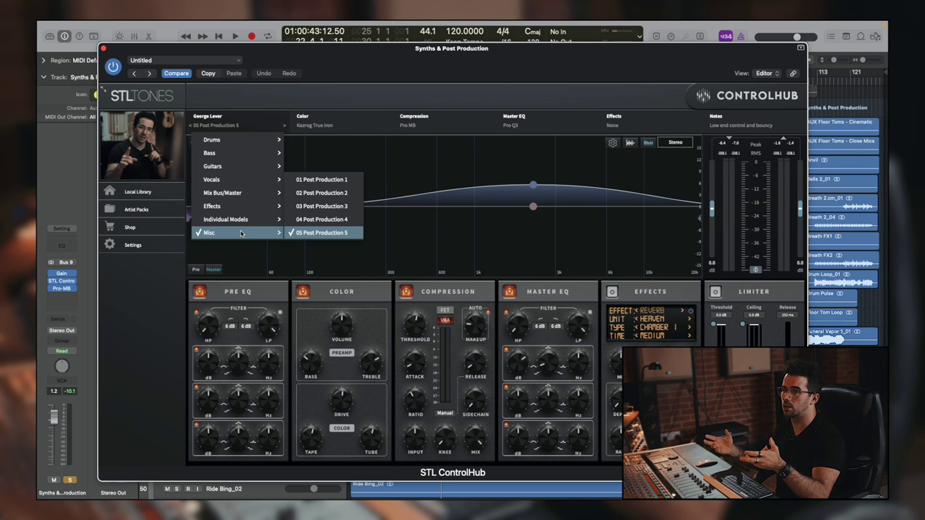
left_click(103, 48)
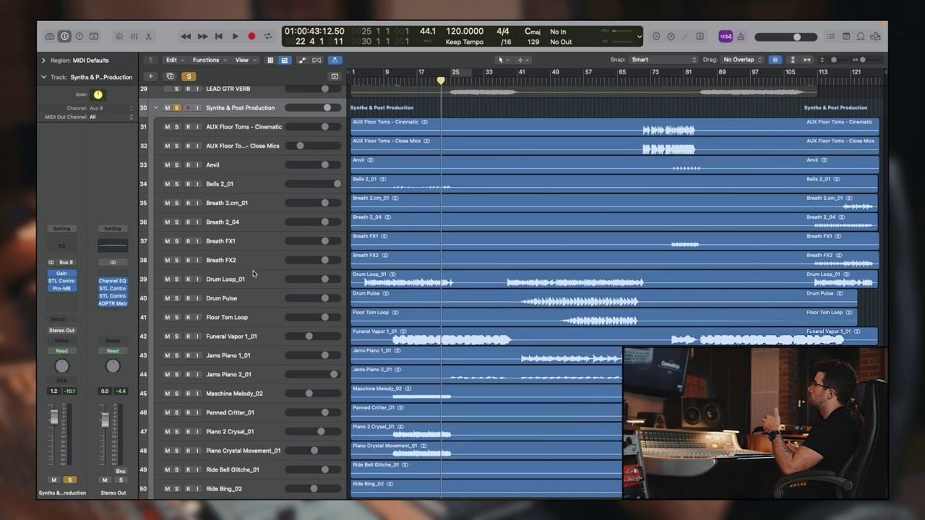
Step: Select the Bells 2_01 track and open its ControlHub insert
left_click(248, 169)
left_click(245, 180)
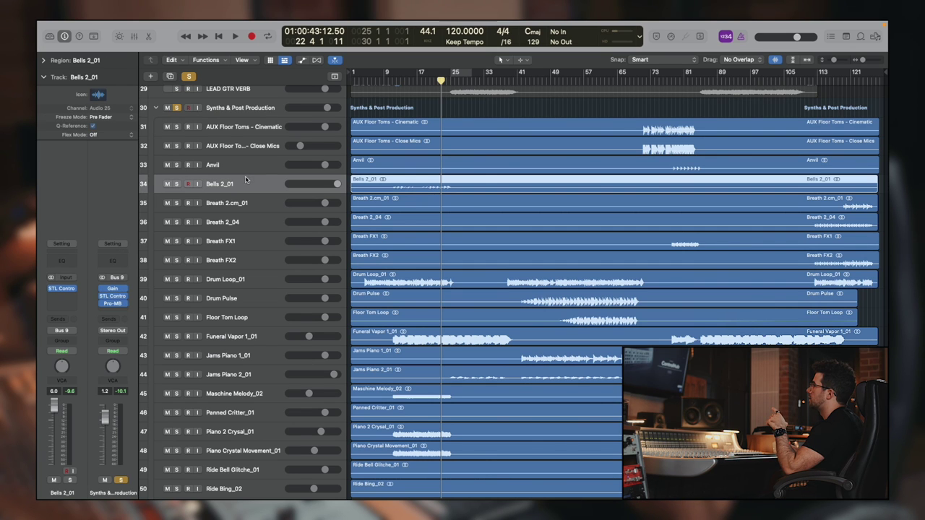
left_click(63, 290)
left_click_drag(569, 154, 576, 106)
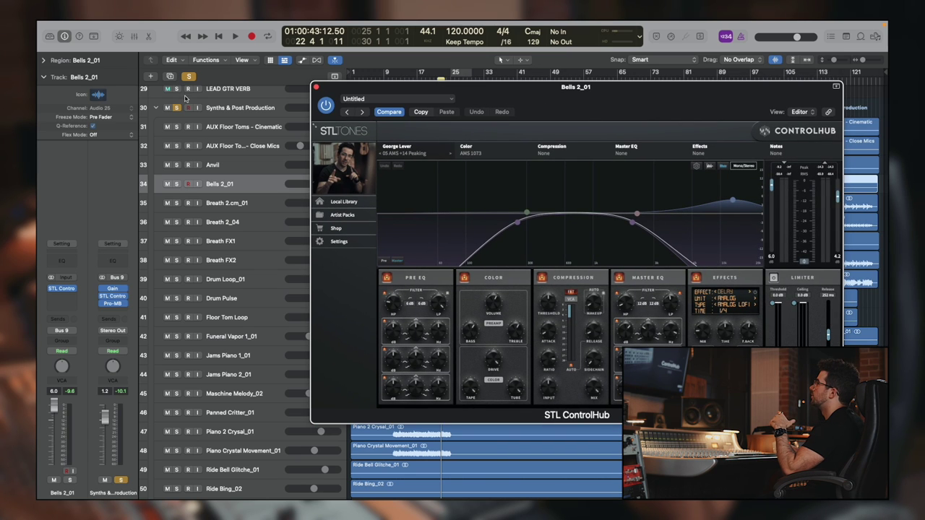
Step: Switch the solo from the Synths & Post Production stack to Bells 2_01, and move the ControlHub window clear of its region
left_click(175, 108)
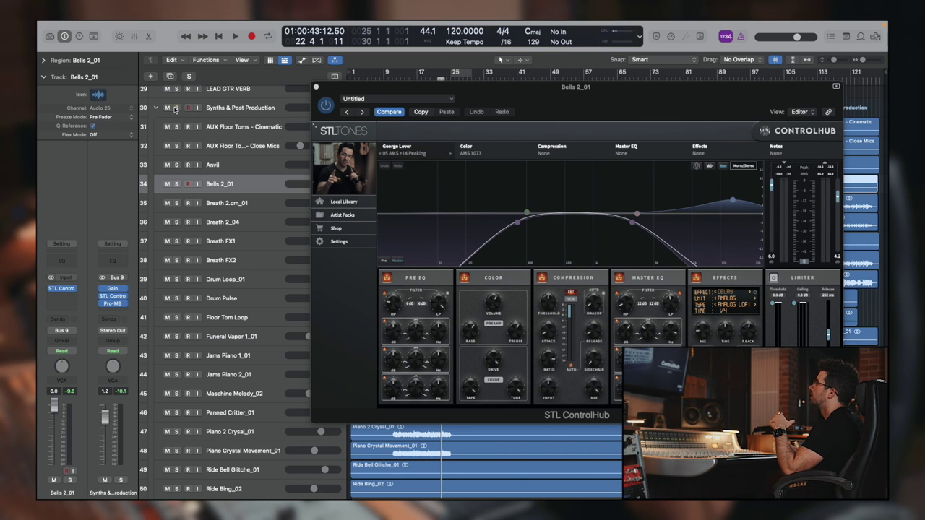
left_click(176, 184)
left_click_drag(568, 93, 576, 85)
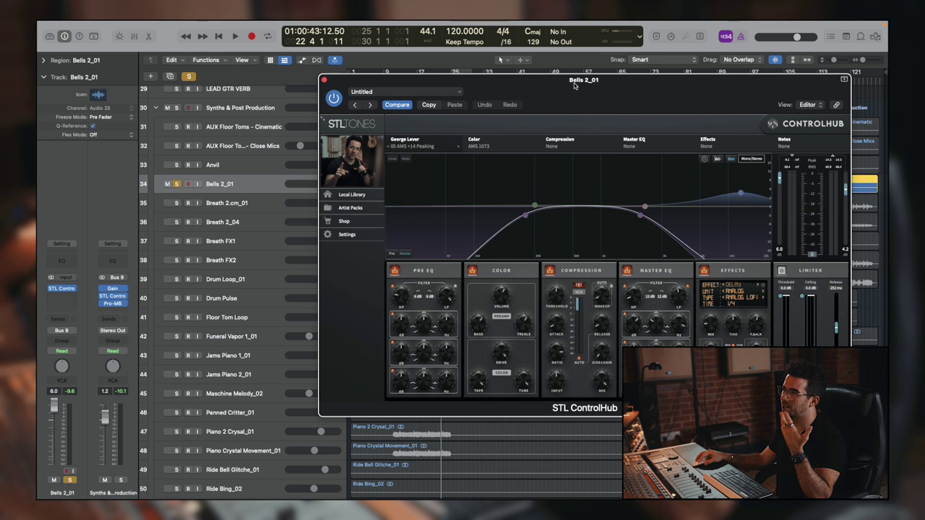
left_click_drag(574, 86, 552, 110)
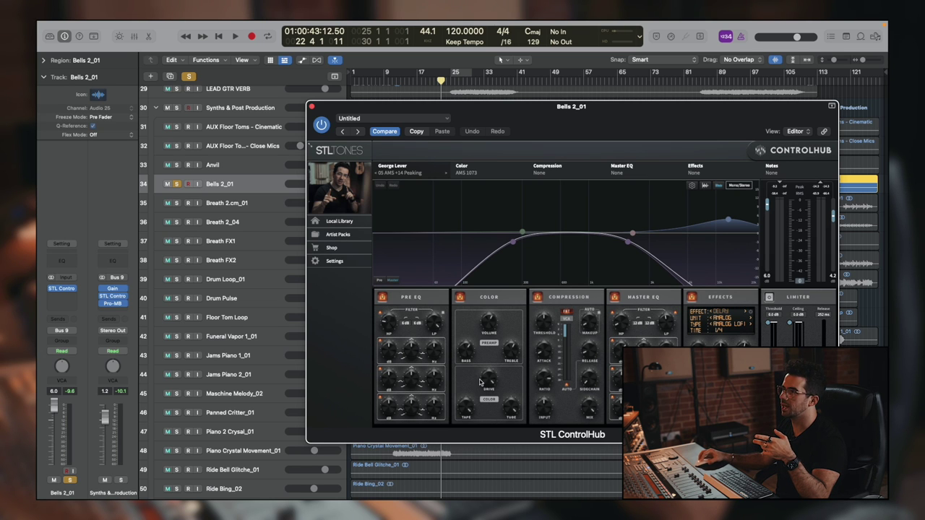
left_click_drag(619, 134, 562, 255)
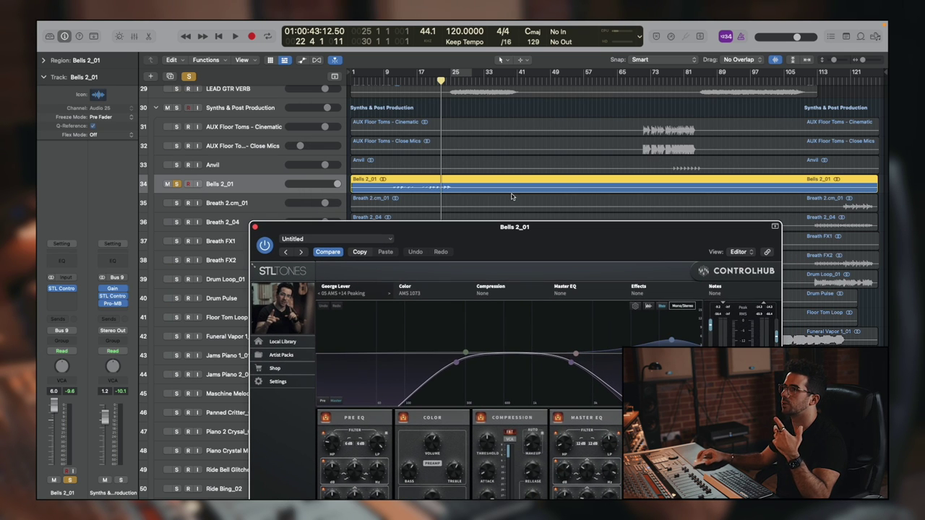
Step: Play the soloed Bells 2_01 from bar 20 with ControlHub active, repositioning the plug-in window to show its controls
left_click(407, 123)
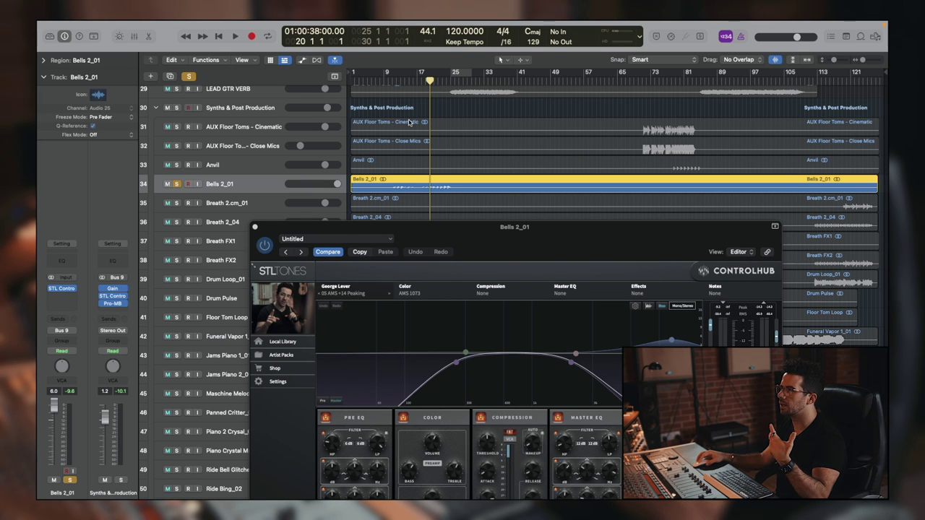
left_click(592, 264)
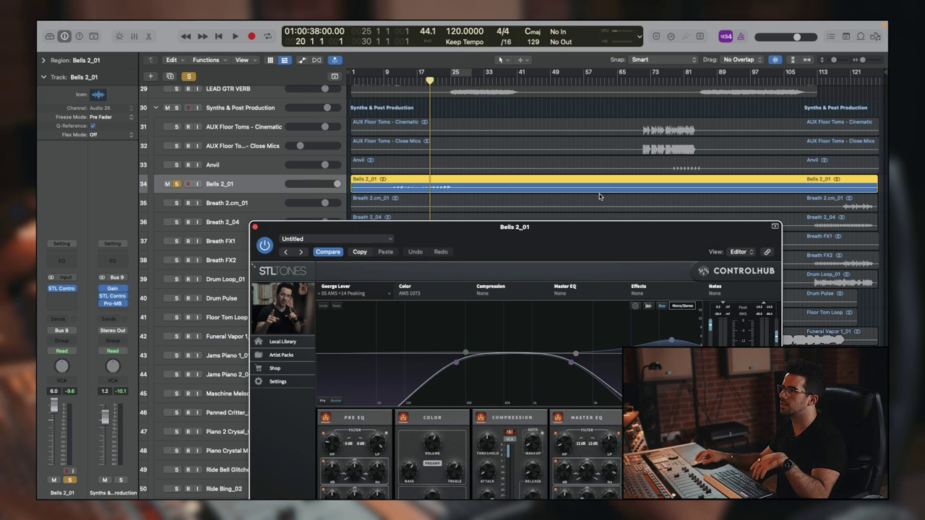
left_click_drag(590, 224, 571, 260)
key("space")
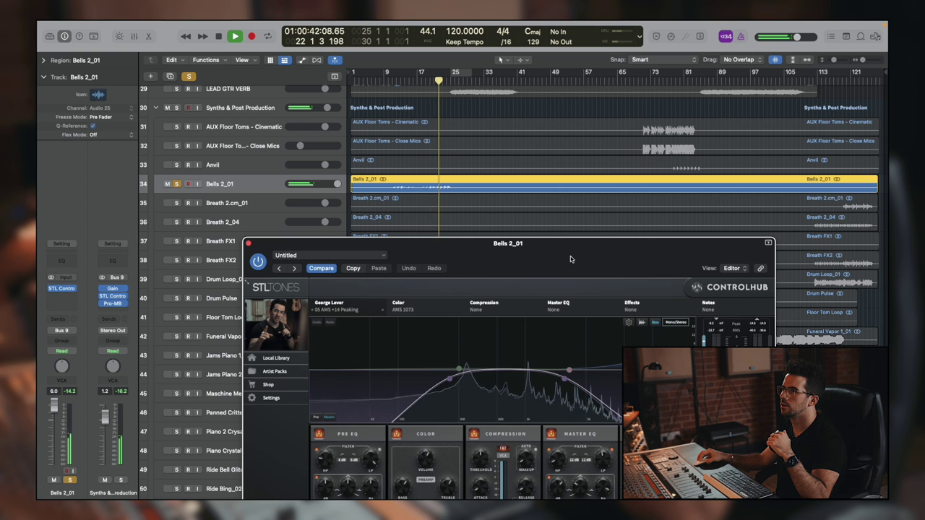
left_click_drag(571, 260, 613, 164)
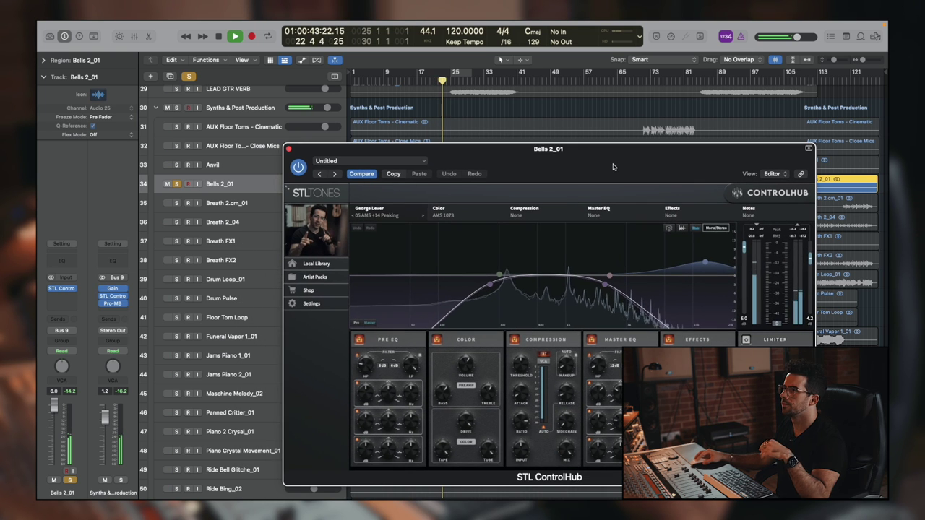
Step: Bypass ControlHub on Bells 2_01 and replay the passage to hear the unprocessed sound
key("space")
left_click(299, 168)
key("space")
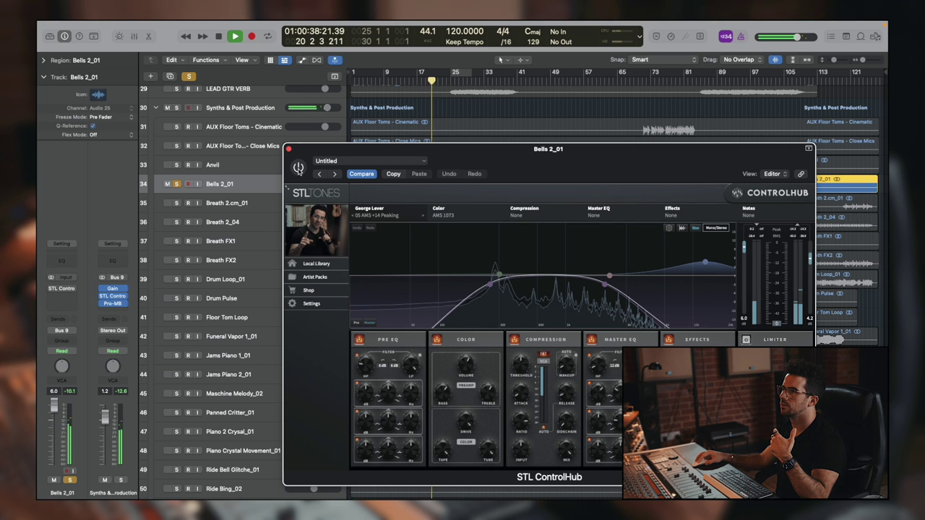
key("space")
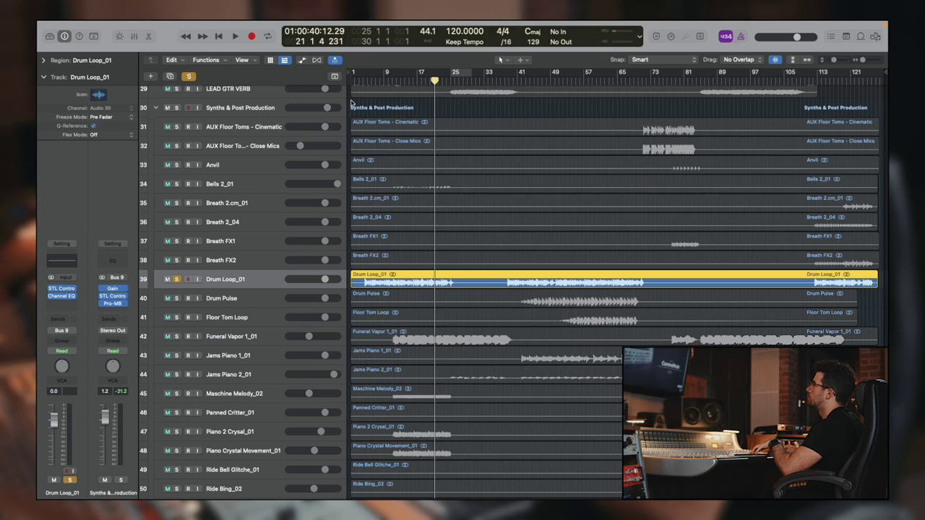
Step: Open ControlHub on the soloed Drum Loop_01 and play the track from bar 5
left_click(368, 74)
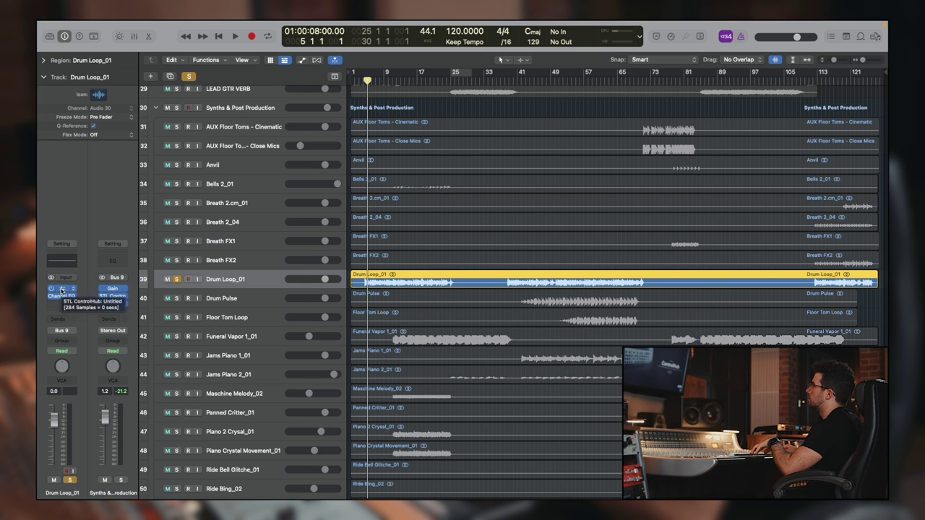
left_click(62, 290)
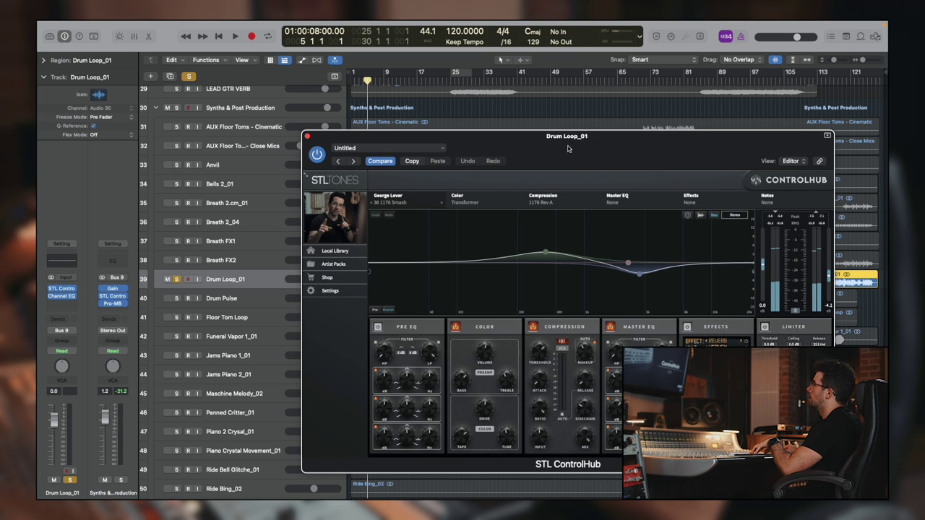
left_click_drag(661, 149, 613, 122)
key("space")
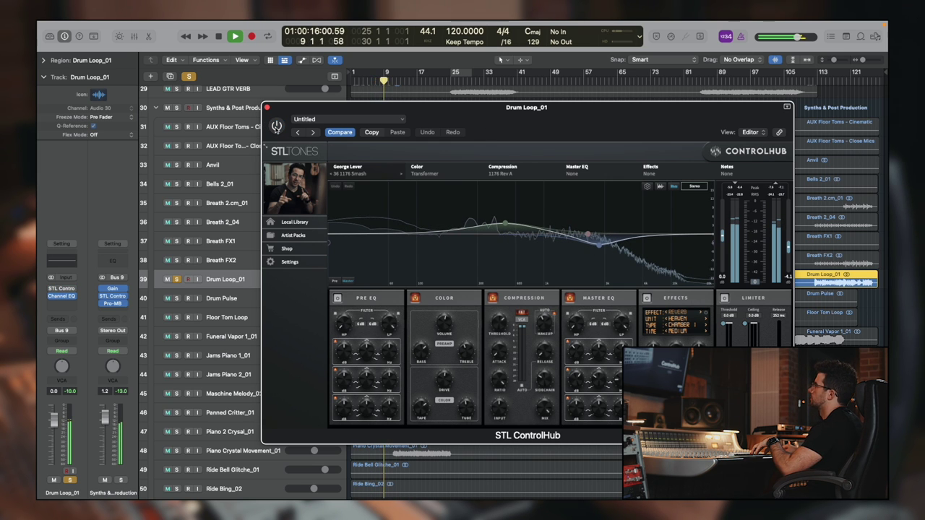
Step: Re-enable ControlHub on Drum Loop_01 to finish the comparison, and close the plug-in and clear the solo
left_click(276, 128)
key("space")
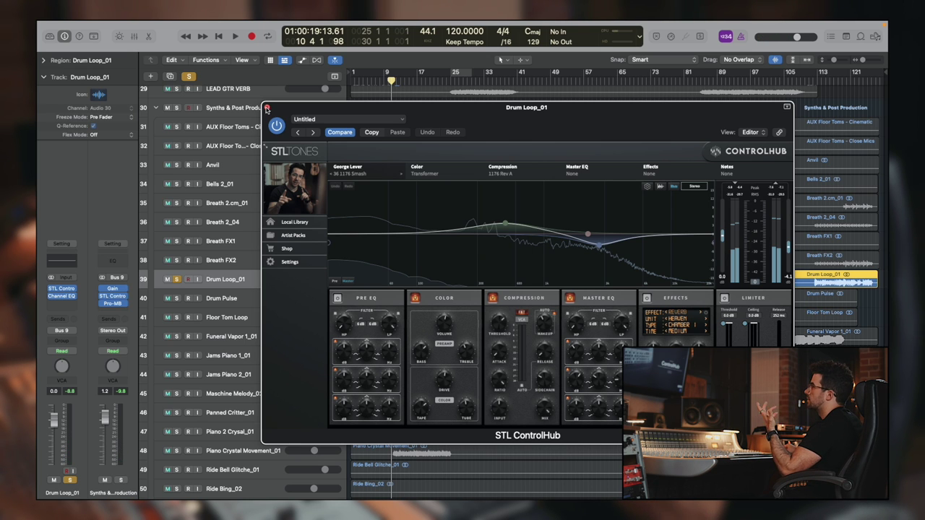
left_click(266, 108)
left_click(189, 77)
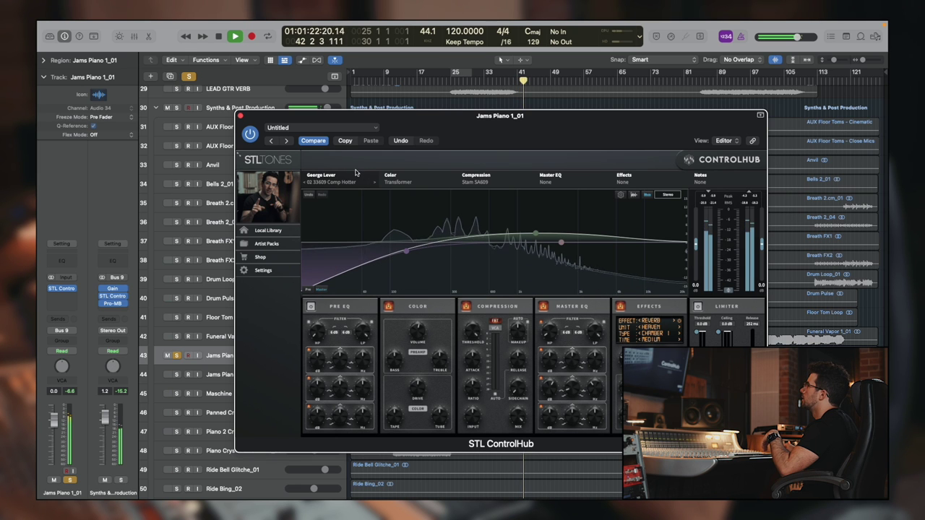
Step: Compare the soloed Jams Piano 1_01 with ControlHub bypassed and re-enabled, resuming playback from bar 47
left_click(250, 136)
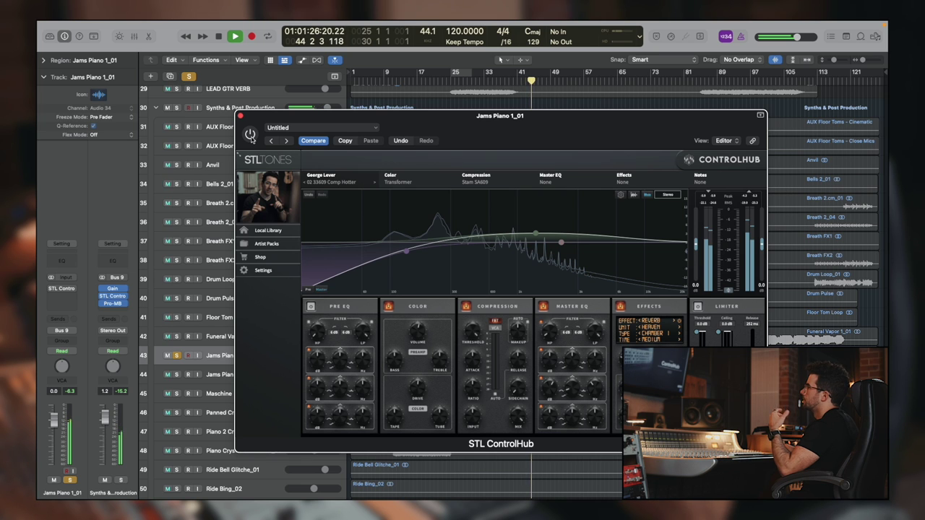
left_click(542, 83)
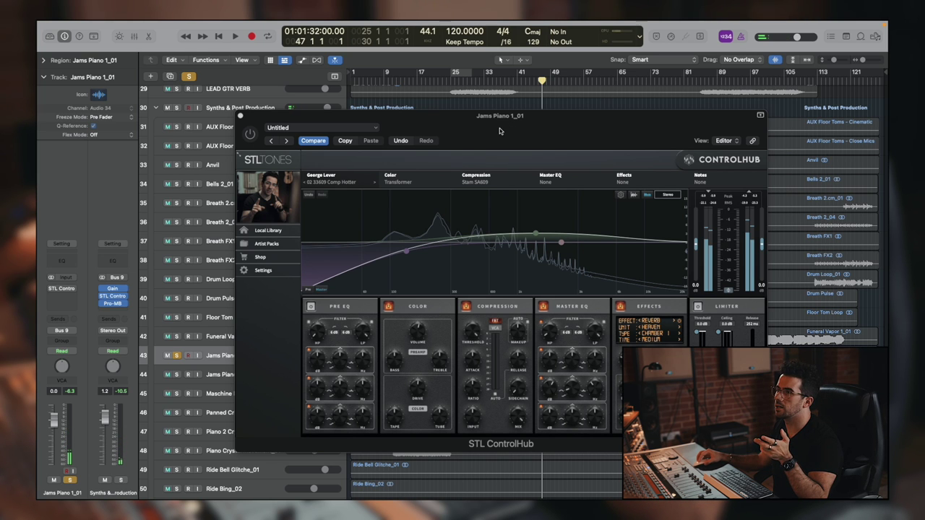
left_click(250, 134)
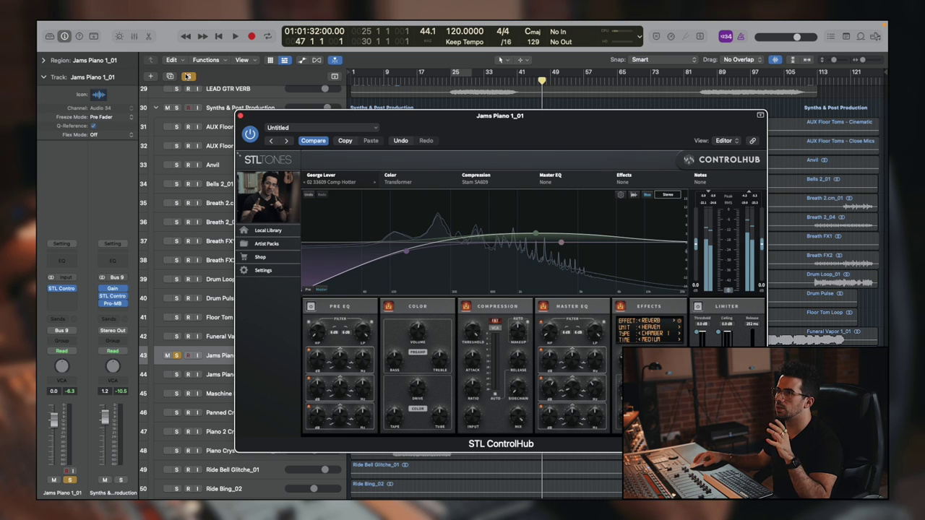
key("space")
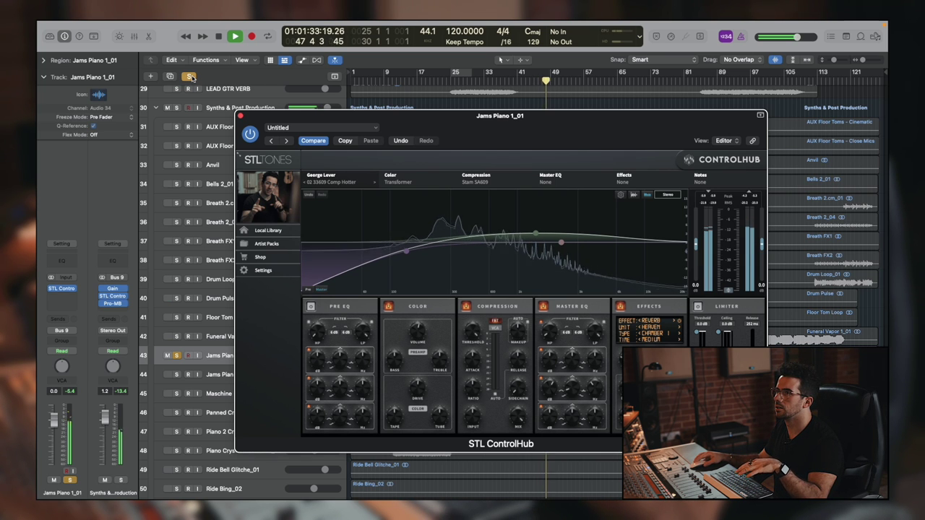
Step: Clear the solo, compare ControlHub off and on for Jams Piano 1_01 in the full mix, and close the plug-in
left_click(191, 77)
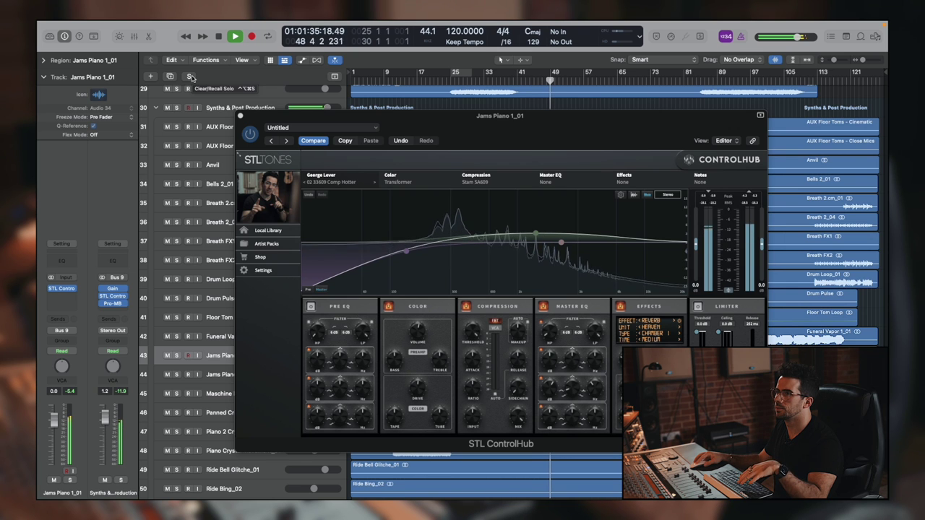
left_click(251, 136)
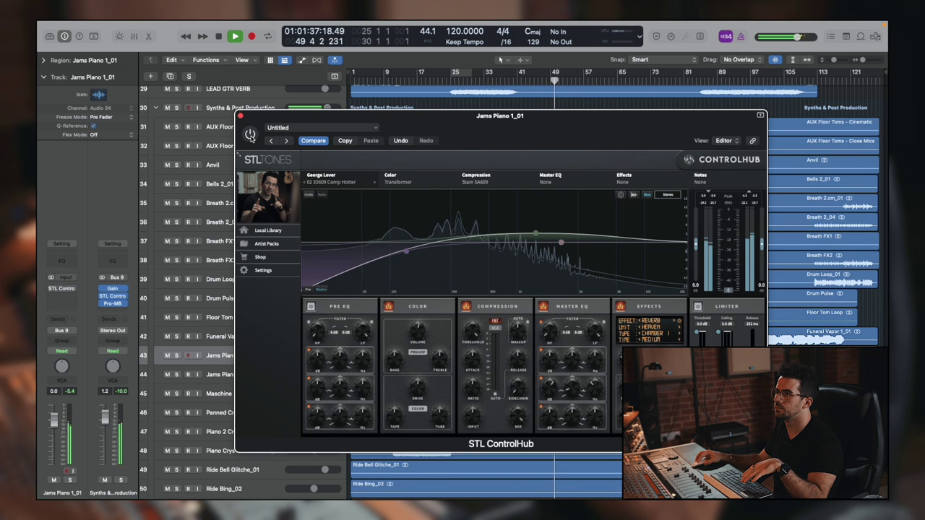
left_click(250, 136)
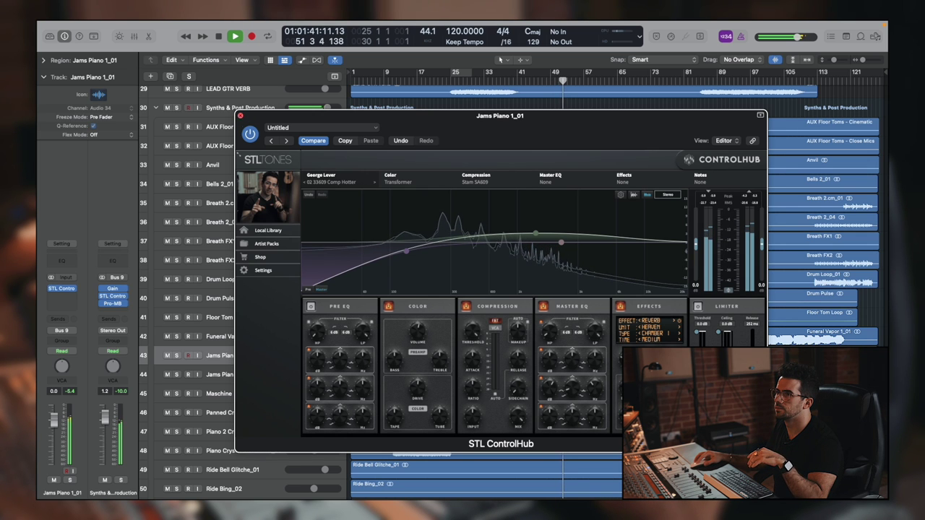
left_click(240, 117)
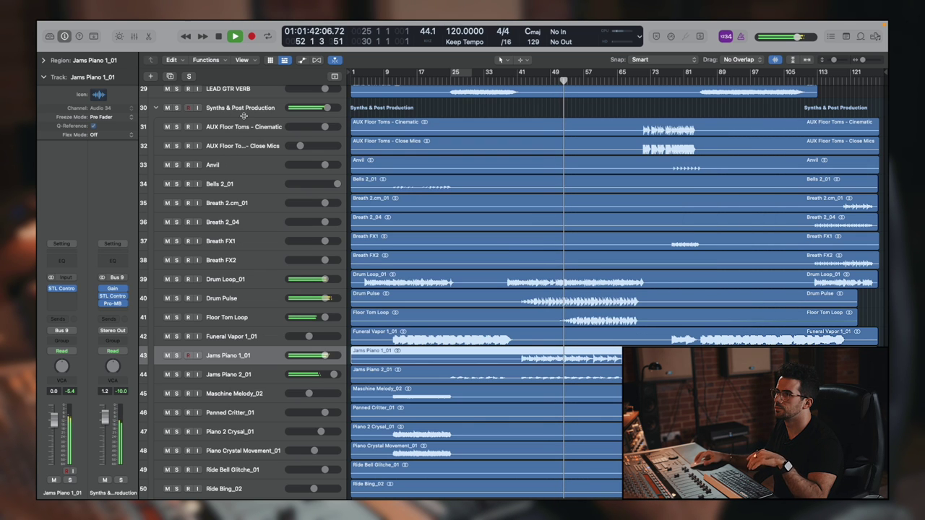
key("space")
Step: Solo the Jams Piano 2_01 track and open its ControlHub insert
left_click(273, 376)
scroll(269, 376, "down", 3)
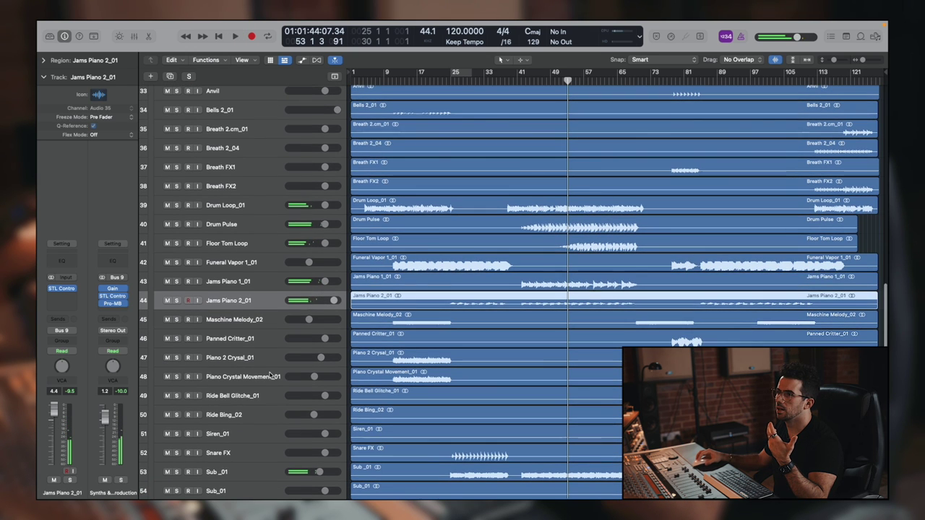
left_click(177, 301)
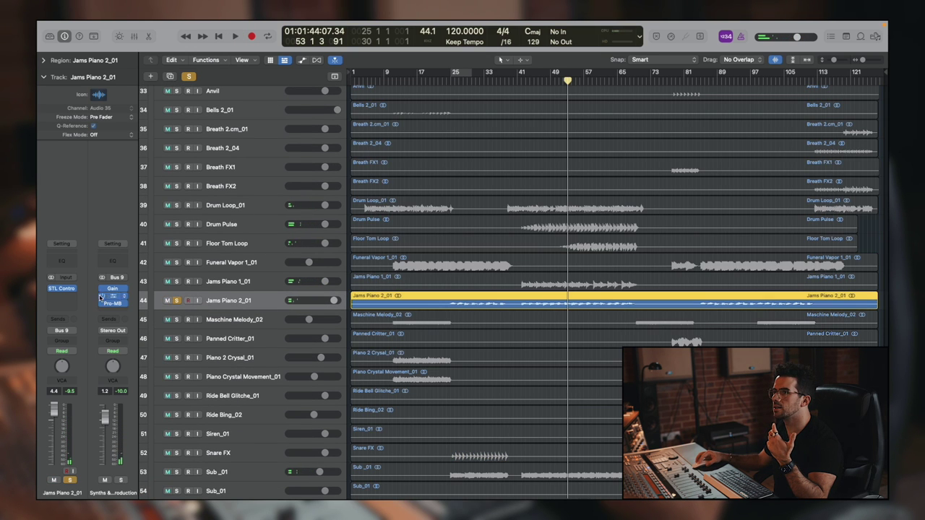
left_click(61, 290)
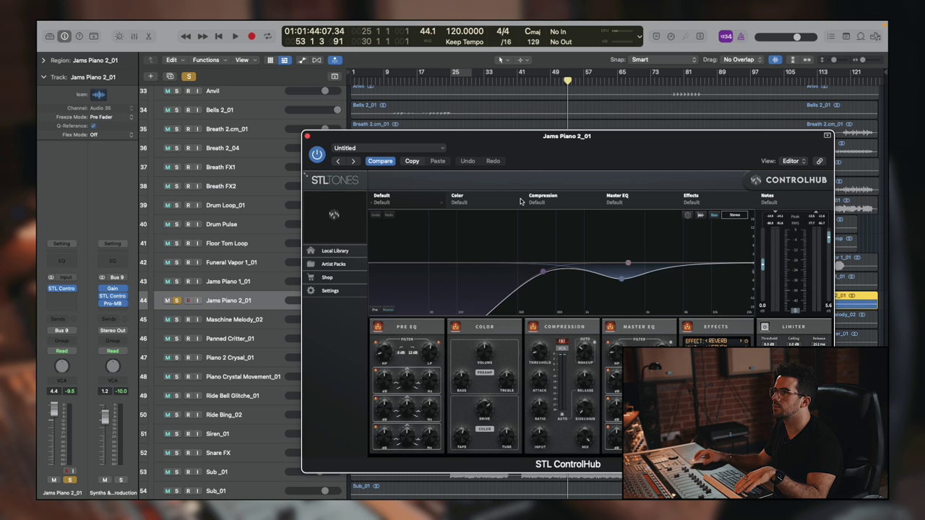
left_click_drag(584, 149, 575, 166)
Step: Play Jams Piano 2_01 in solo and toggle the ControlHub bypass to compare processed and unprocessed sound
key("space")
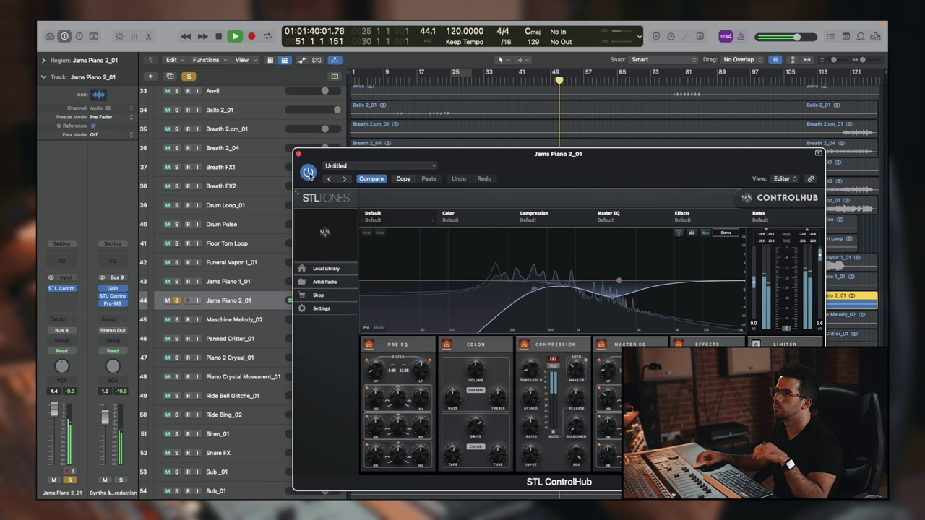
key("space")
left_click_drag(618, 165, 573, 143)
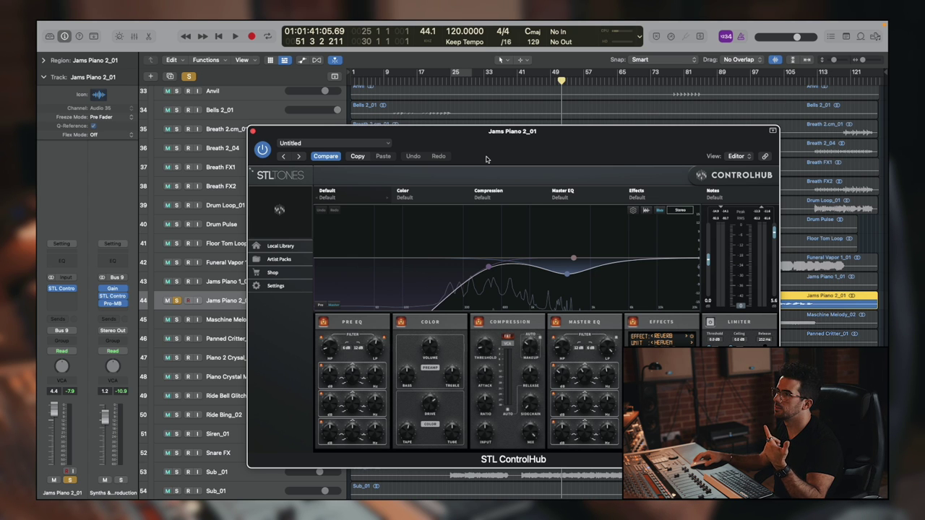
key("space")
left_click(262, 150)
left_click(263, 149)
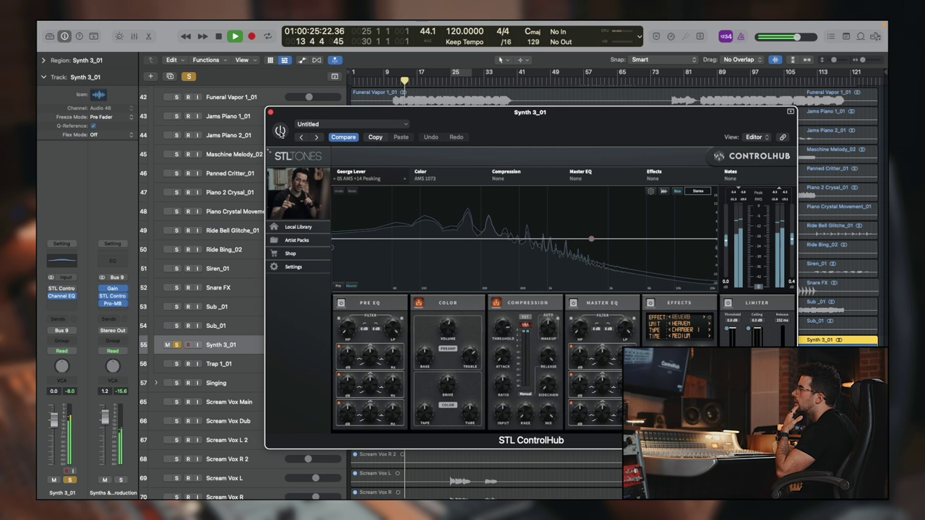
Step: Listen to Synth 3_01 with ControlHub re-enabled, and examine the Individual Models presets in the George Lever pack
left_click(279, 131)
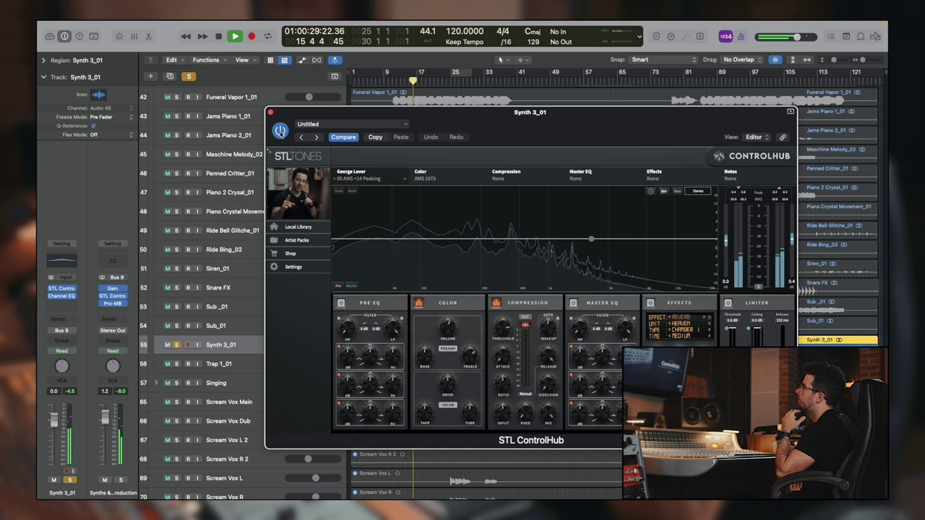
key("space")
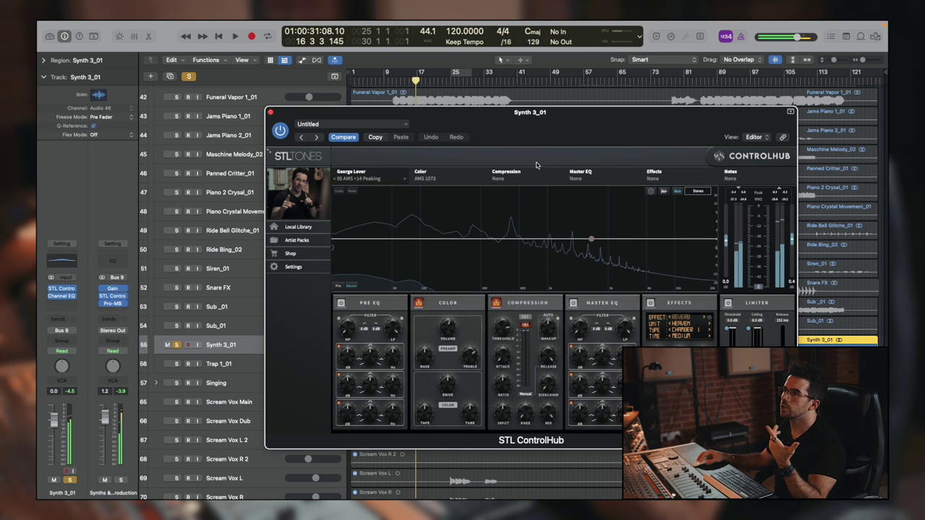
left_click(357, 181)
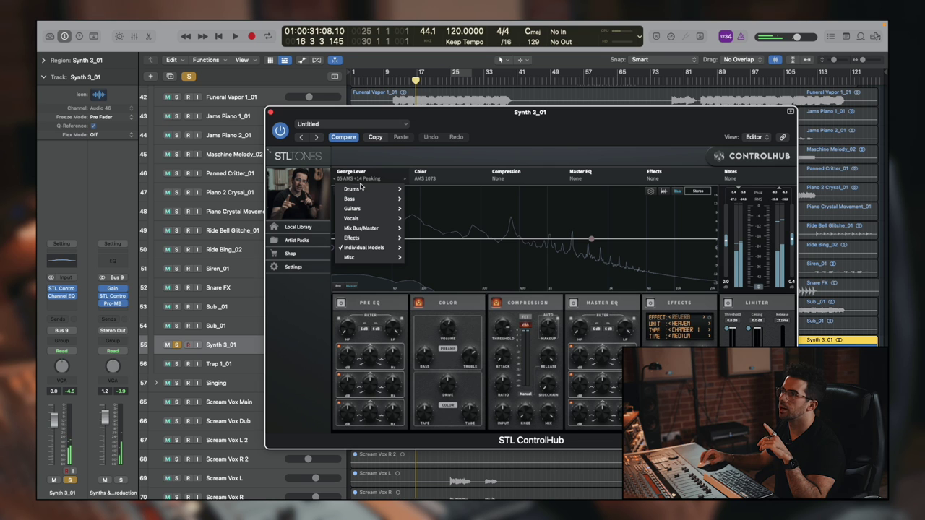
mouse_move(375, 248)
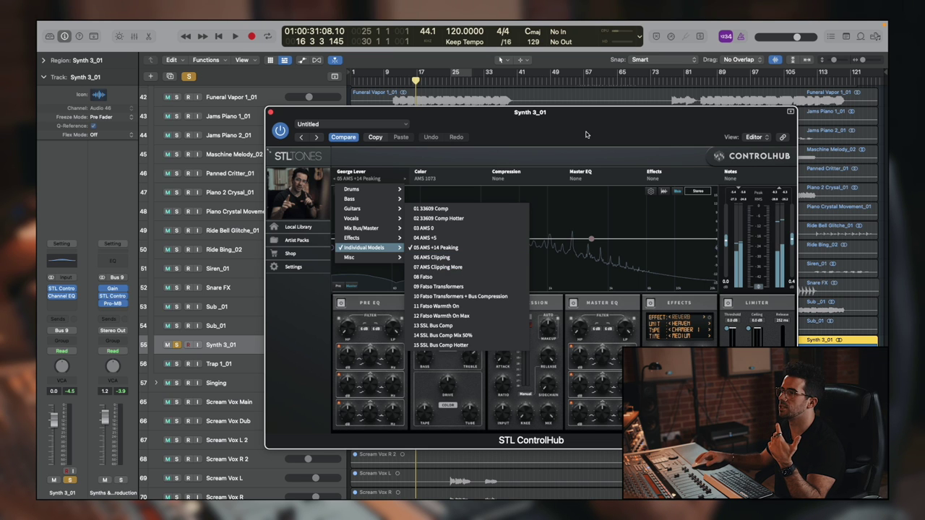
left_click(295, 324)
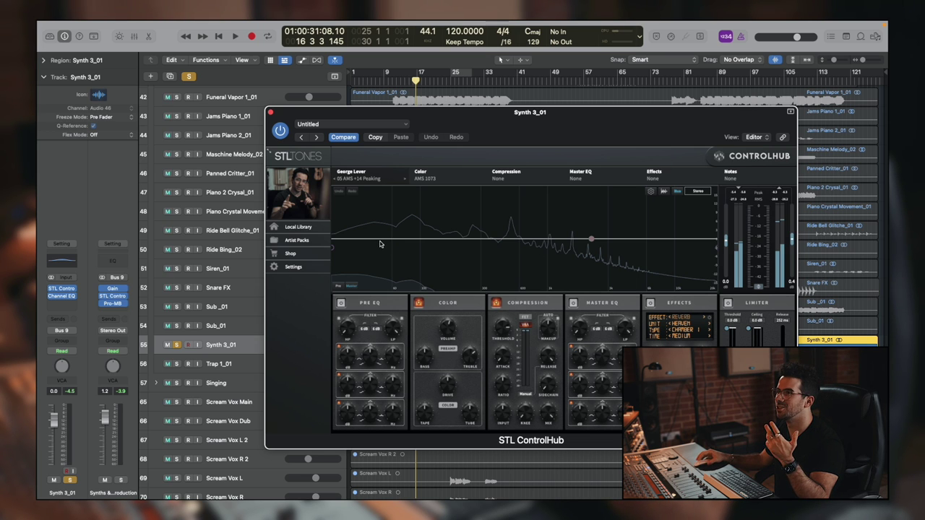
Step: Close ControlHub, unsolo Synth 3_01, and play the full mix
left_click(271, 114)
key("s")
key("space")
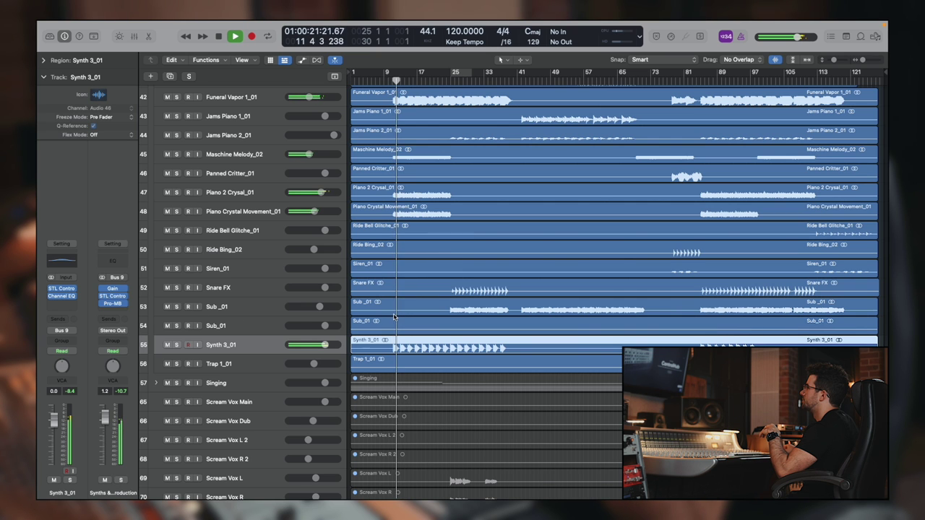
Step: Review the track list from the synths back up to the BAND ONLY and drum bus tracks during playback
scroll(394, 317, "up", 10)
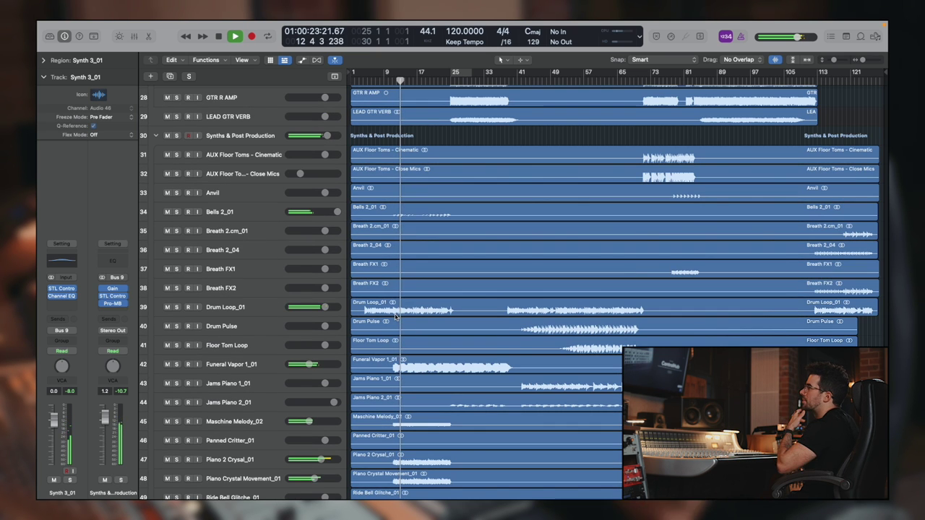
scroll(395, 317, "up", 8)
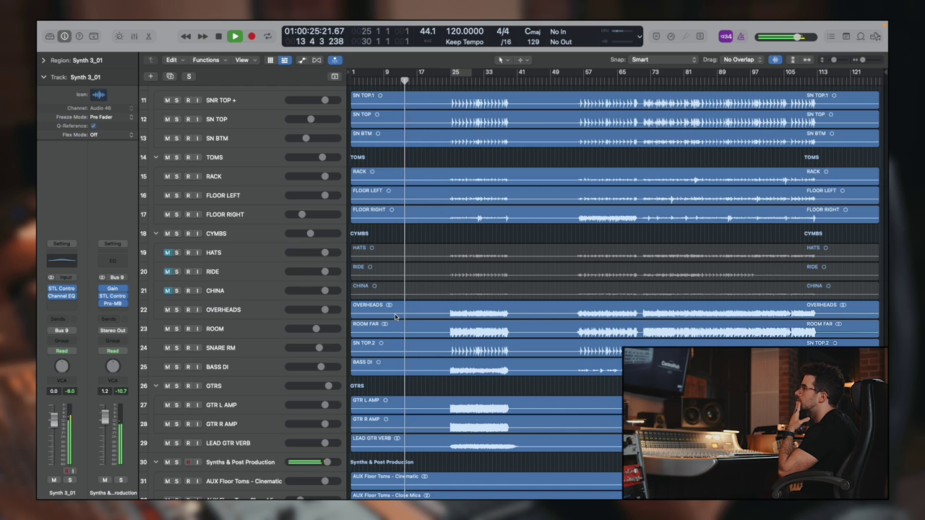
scroll(395, 317, "up", 3)
scroll(395, 317, "up", 2)
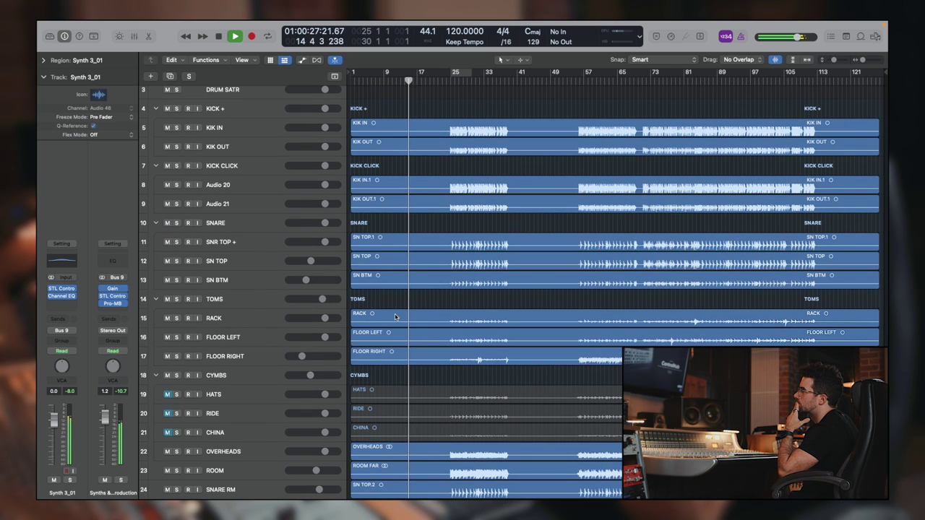
scroll(395, 316, "up", 2)
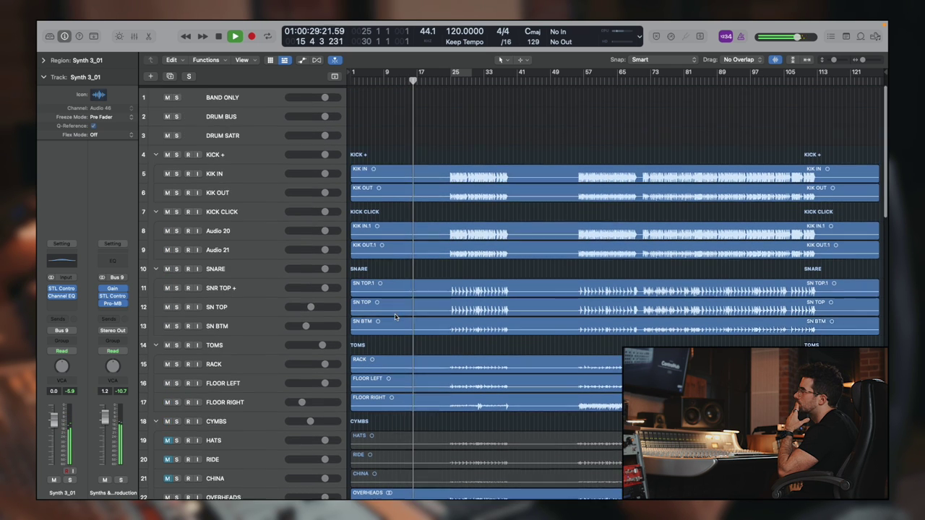
Step: Review the synth and post-production tracks during full-mix playback, stop playback, and select the Synths & Post Production stack
scroll(395, 317, "down", 15)
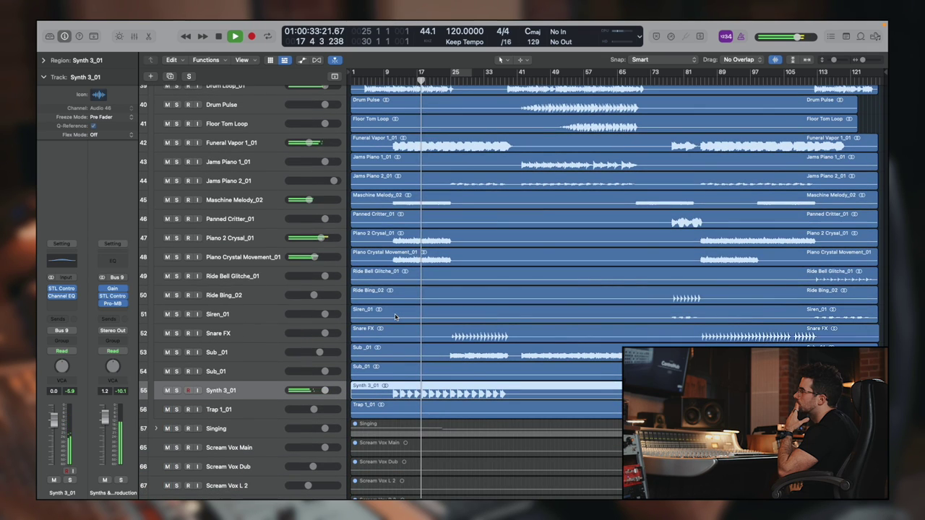
scroll(395, 316, "down", 2)
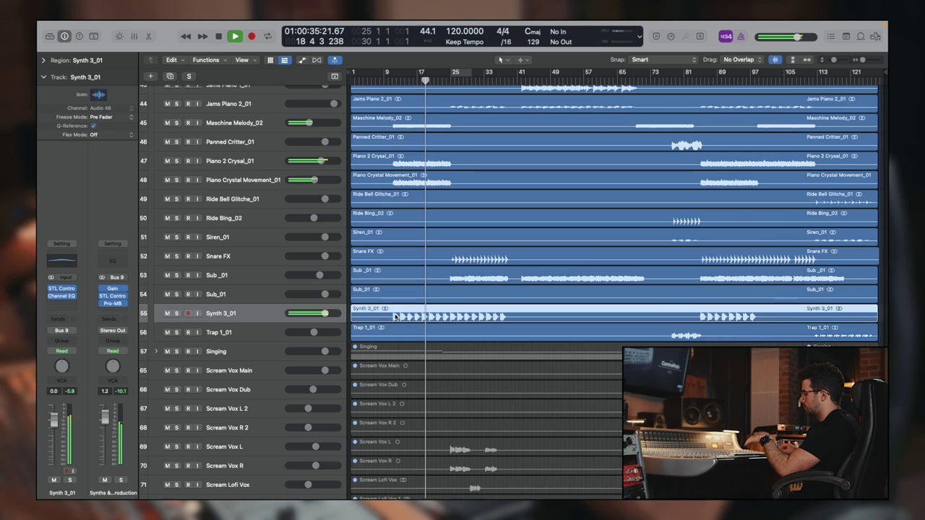
key("space")
scroll(269, 327, "up", 10)
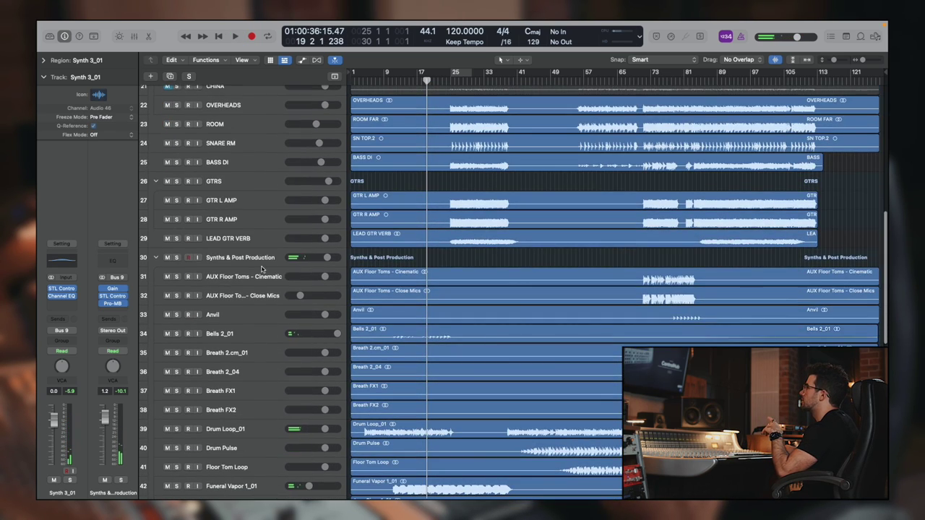
left_click(262, 261)
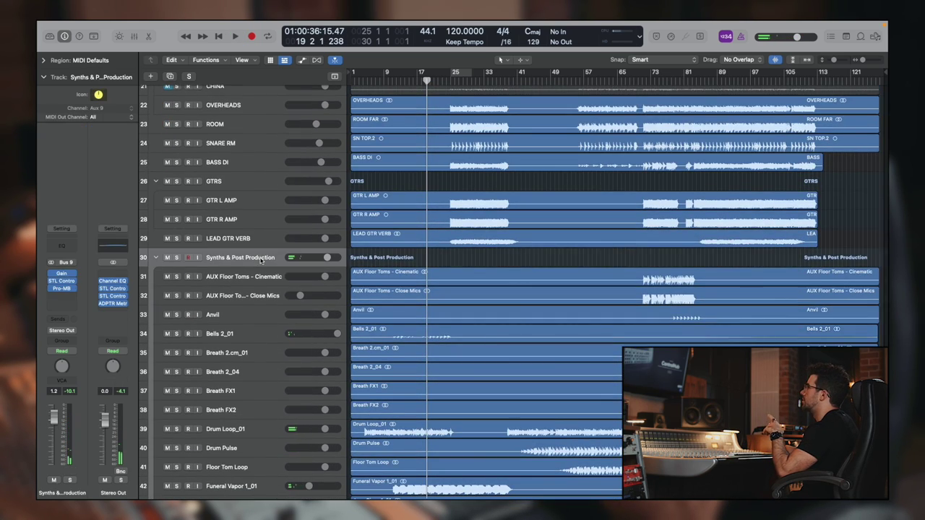
Step: Solo the Singing track stack, expand it to reveal its vocal tracks, and deselect their regions
scroll(252, 321, "down", 3)
scroll(252, 321, "down", 1)
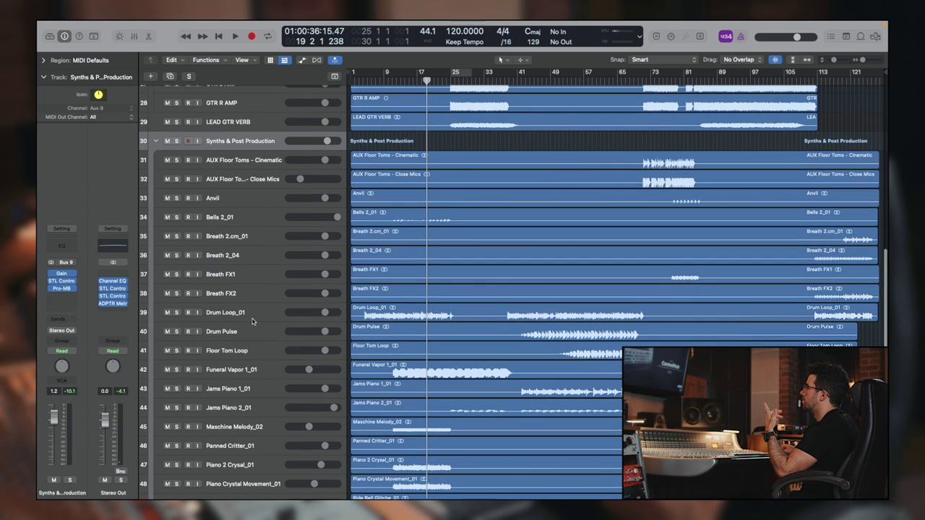
scroll(252, 321, "down", 8)
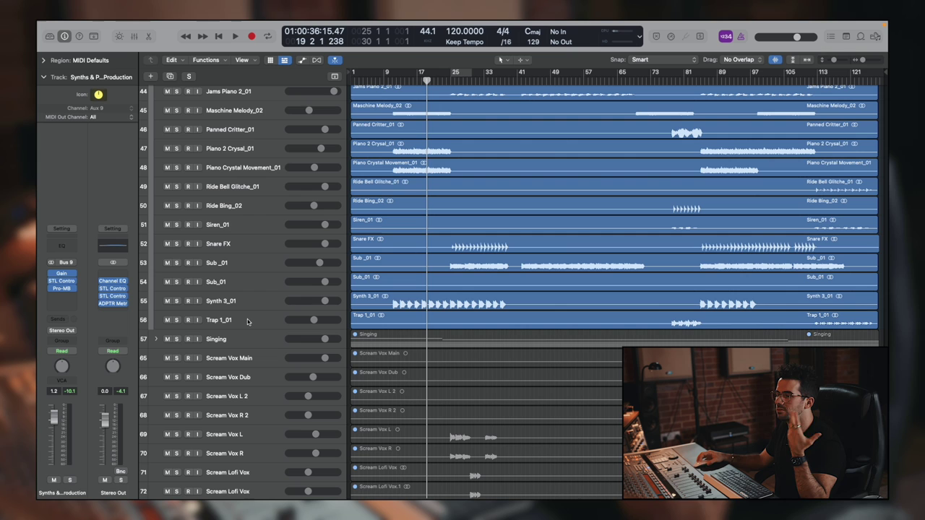
left_click(261, 345)
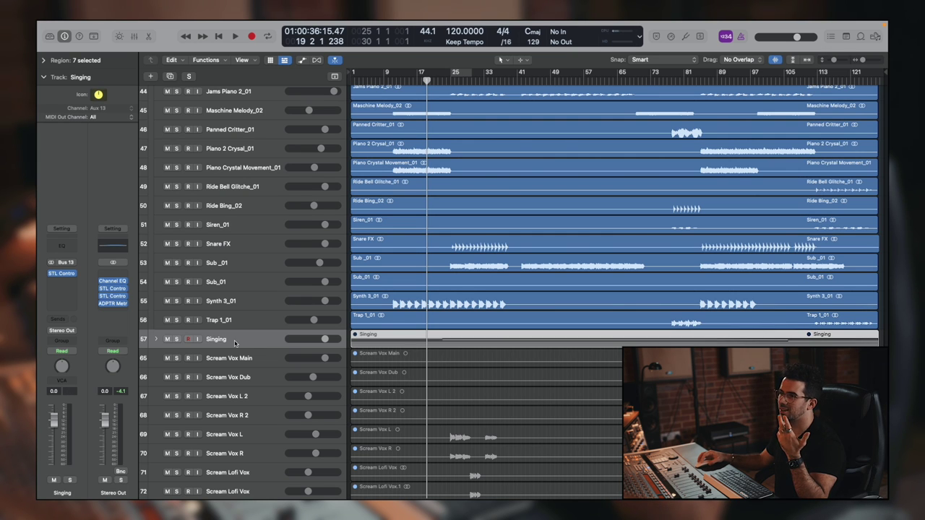
left_click(176, 339)
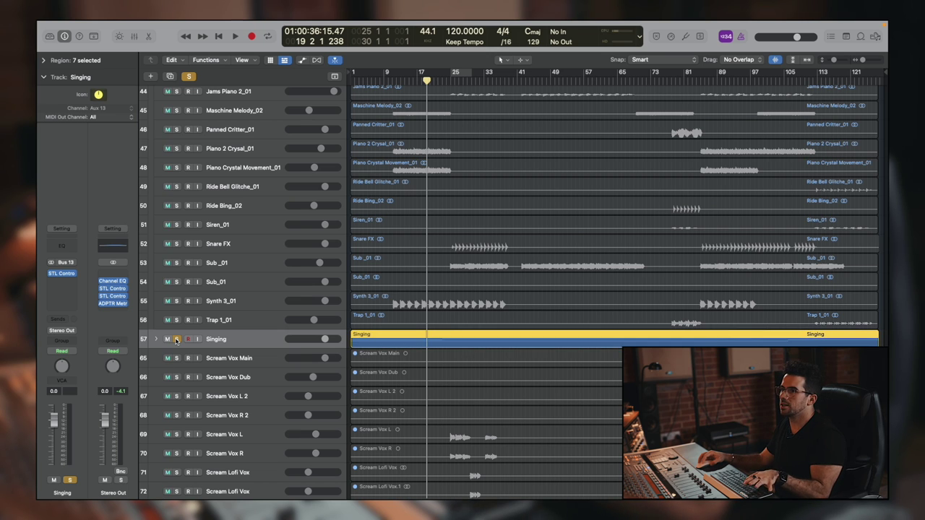
left_click(159, 341)
left_click(159, 341)
scroll(466, 322, "down", 3)
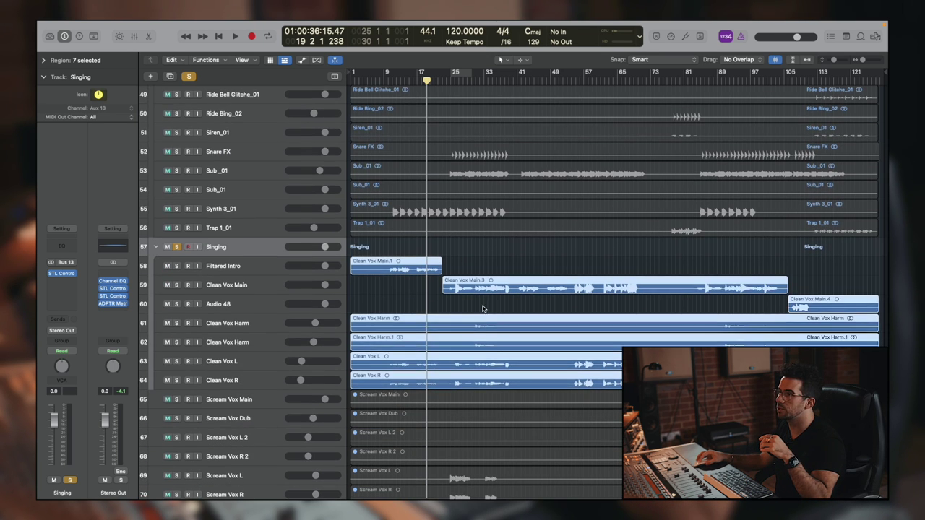
left_click(475, 311)
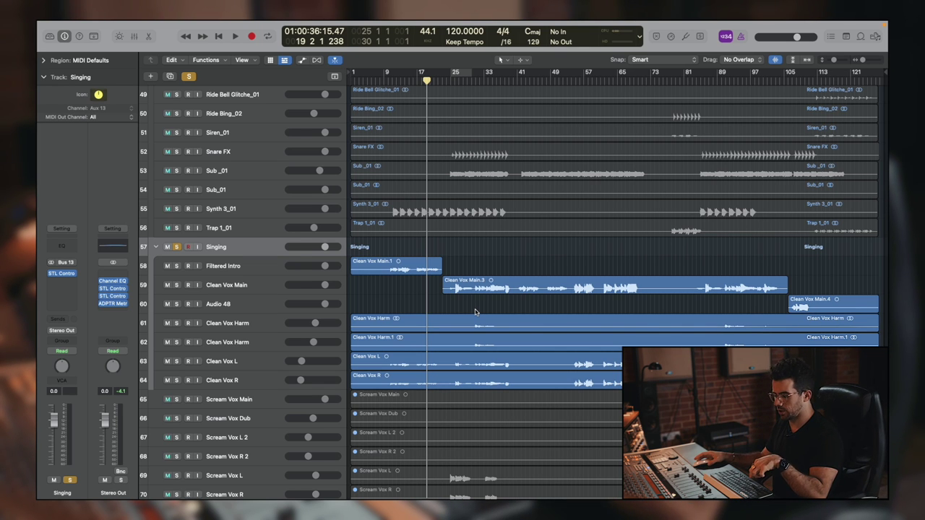
Step: With the playhead at bar 25, examine the ControlHub settings on Clean Vox Main, close the plug-in, and select the Singing stack
key("comma")
key("comma")
key("comma")
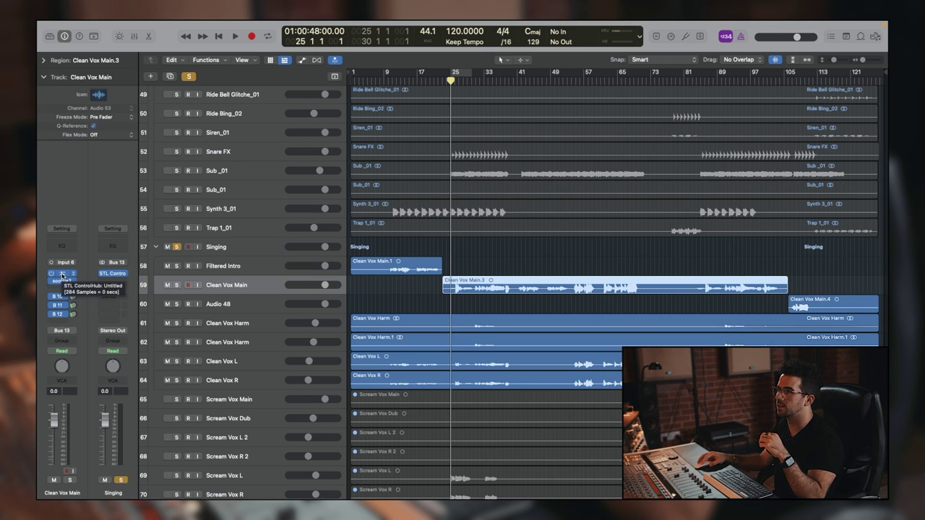
left_click(63, 274)
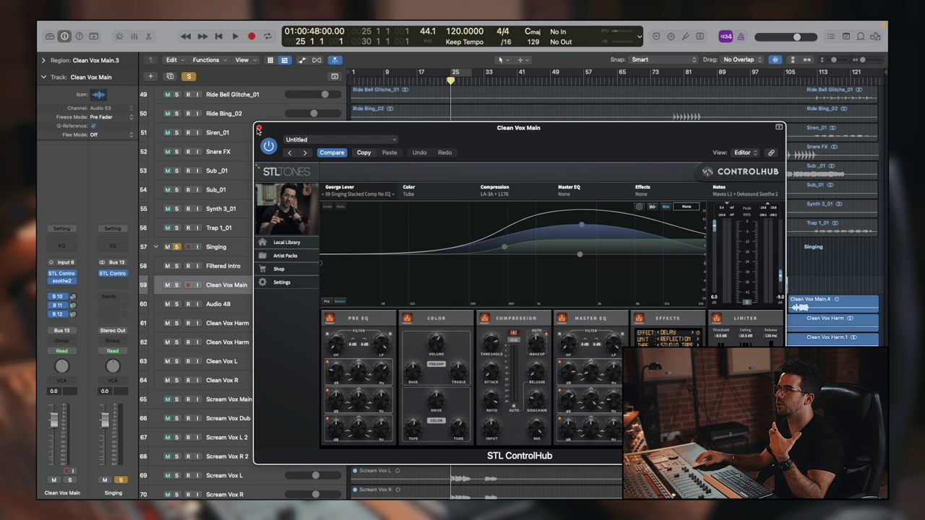
left_click(258, 128)
left_click(254, 247)
Step: Show the mixer and select the bus 10 to 12 aux channels, followed by the channels from Filtered Intro through Clean Vox R
scroll(248, 331, "down", 5)
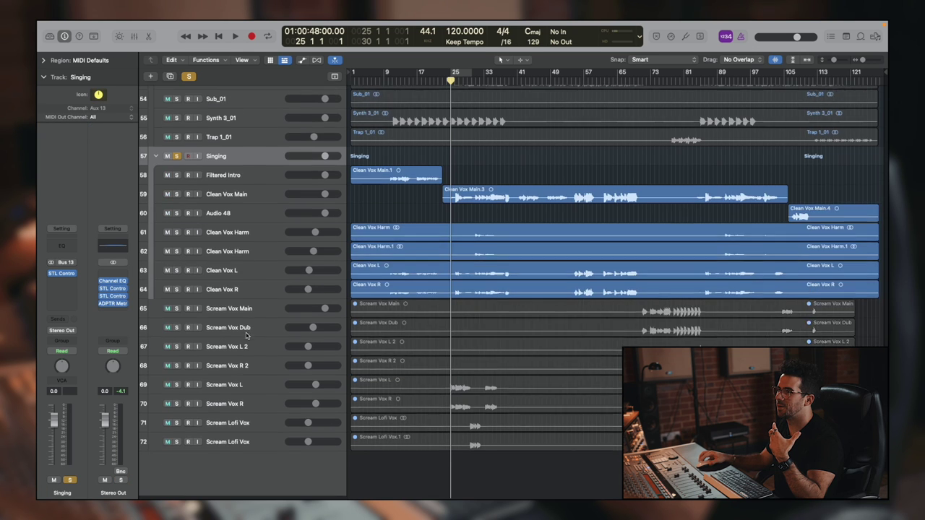
key("x")
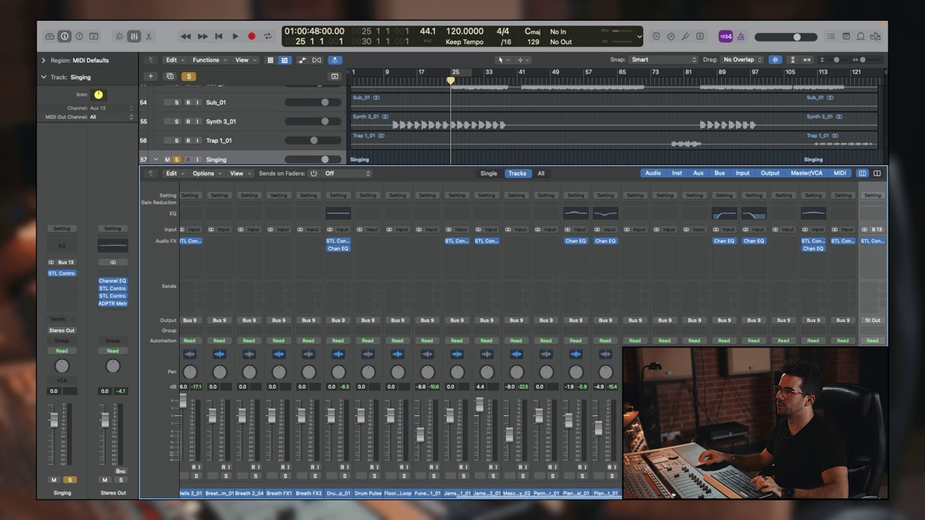
scroll(533, 340, "right", 10)
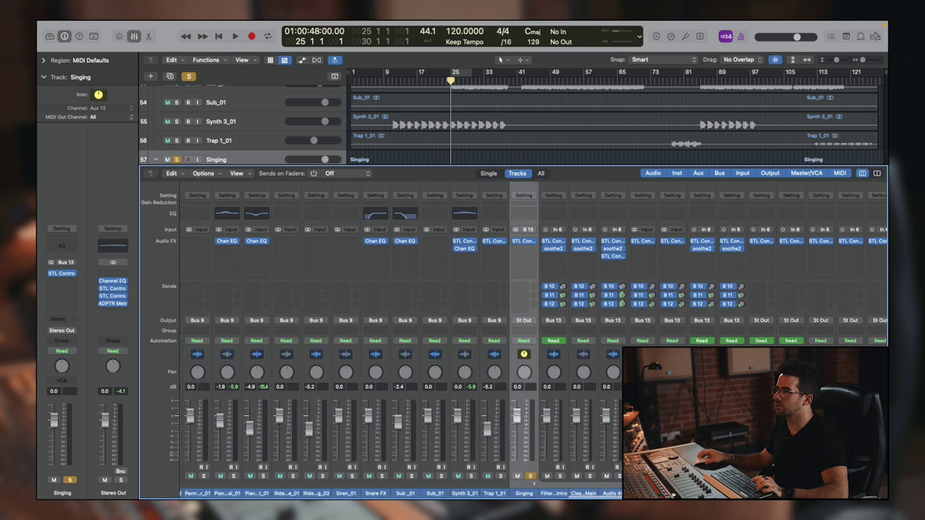
left_click_drag(754, 493, 813, 494)
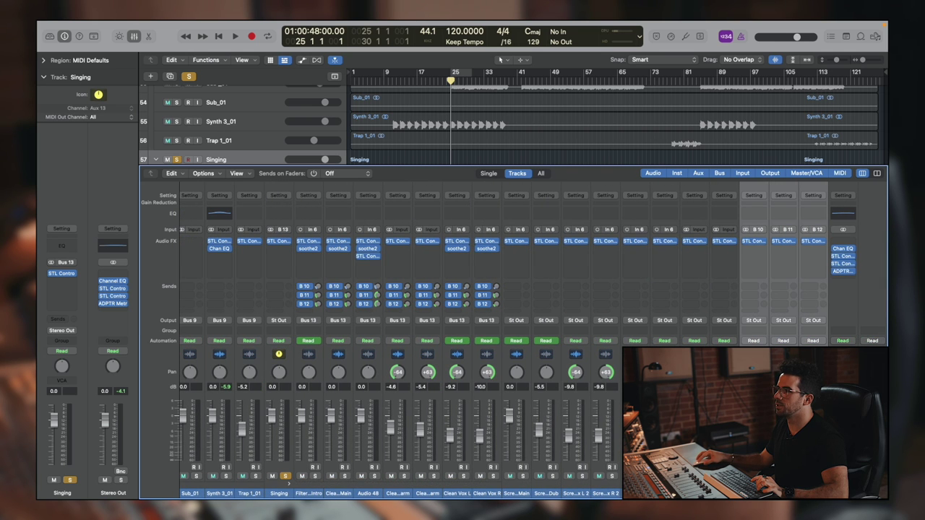
left_click_drag(309, 493, 486, 493)
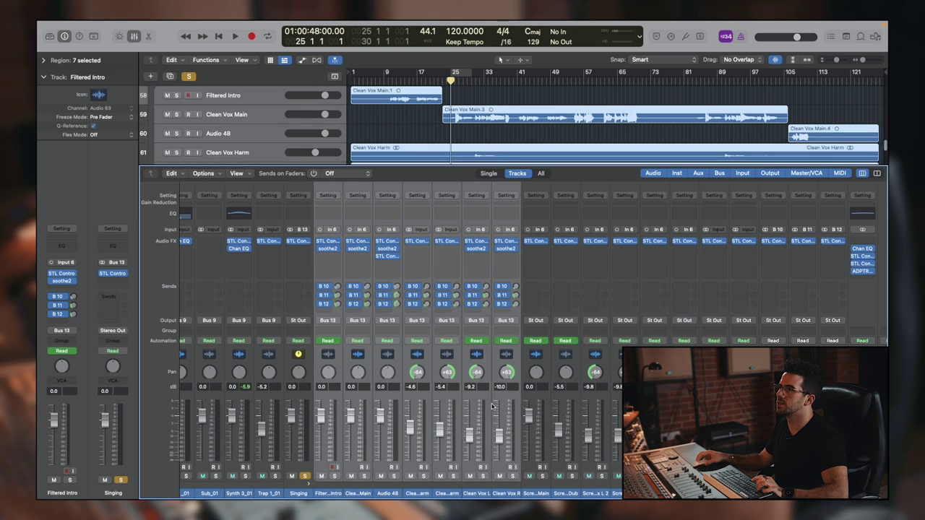
Step: Set a cycle range from bar 25 to bar 41 and listen to the soloed singing vocals
left_click_drag(463, 73, 517, 73)
key("space")
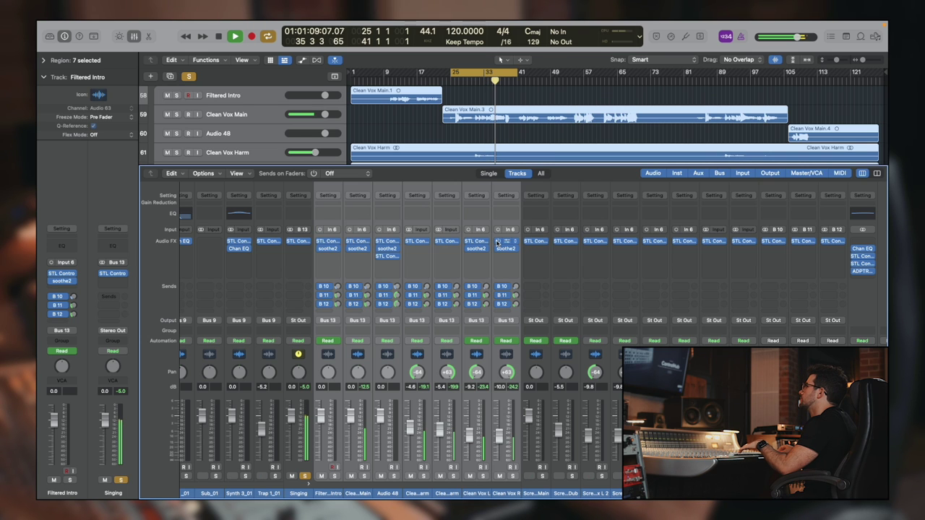
key("space")
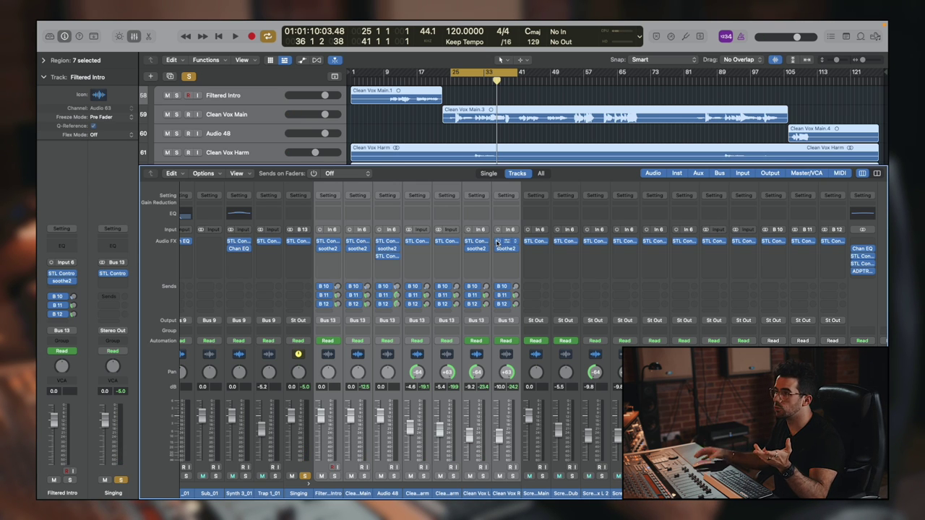
Step: Select the bus 10 to 12 aux channels, listen to the vocals again, and turn off the cycle with the playhead at bar 29
key("shift+d")
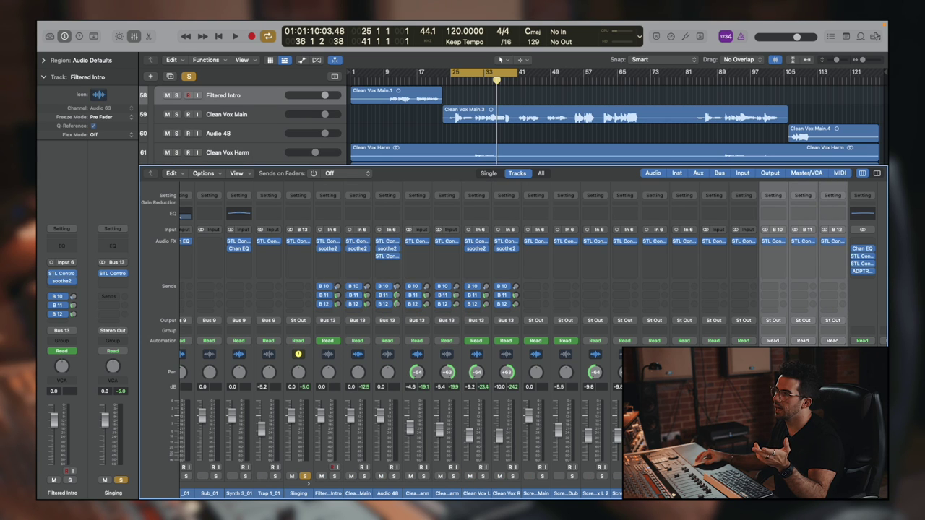
key("space")
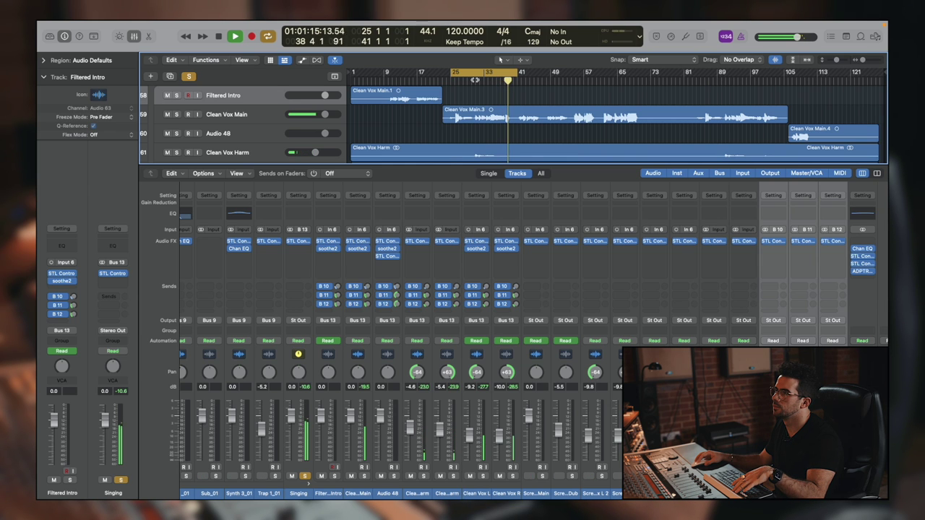
key("space")
left_click(473, 73)
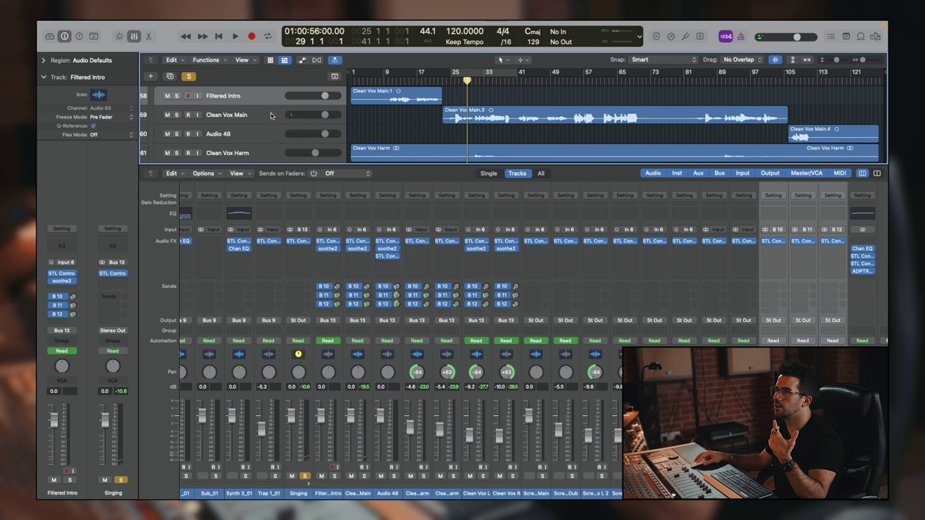
Step: Open ControlHub on the Clean Vox Main track and solo that track
left_click(191, 118)
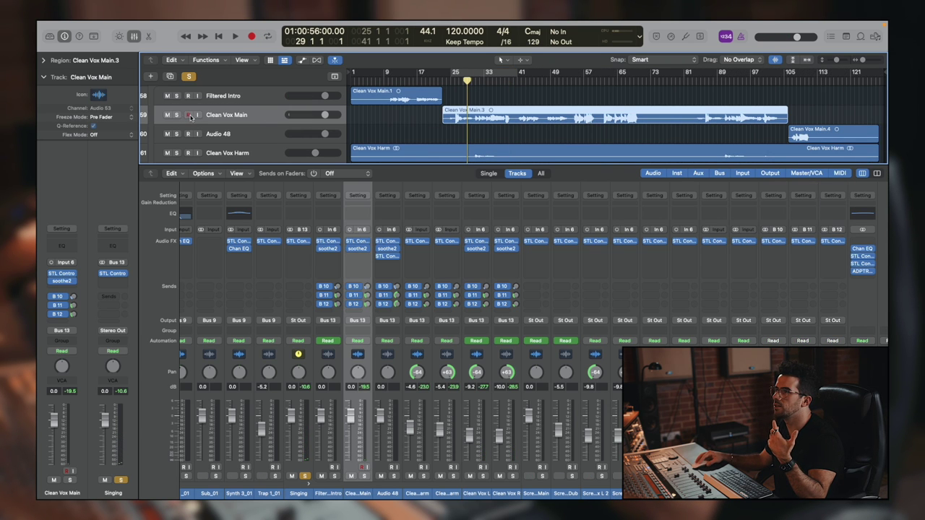
left_click(358, 244)
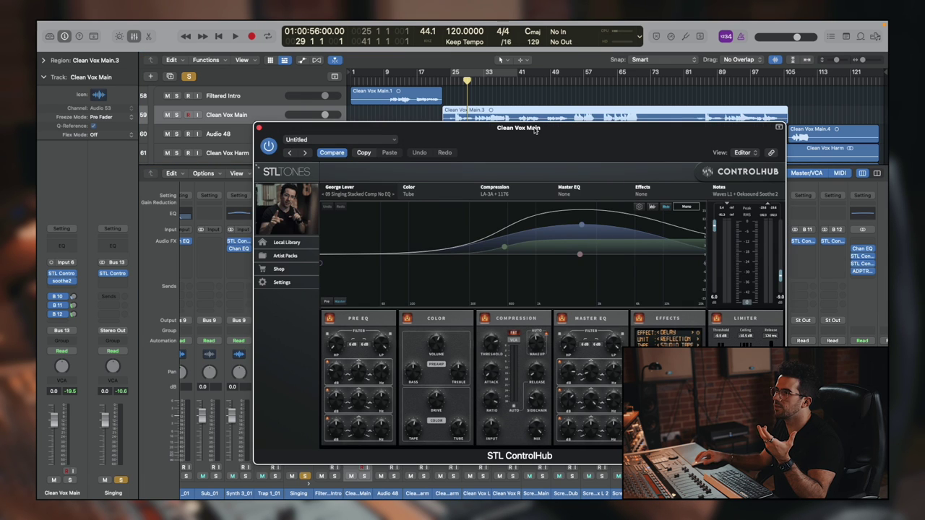
left_click_drag(535, 130, 522, 128)
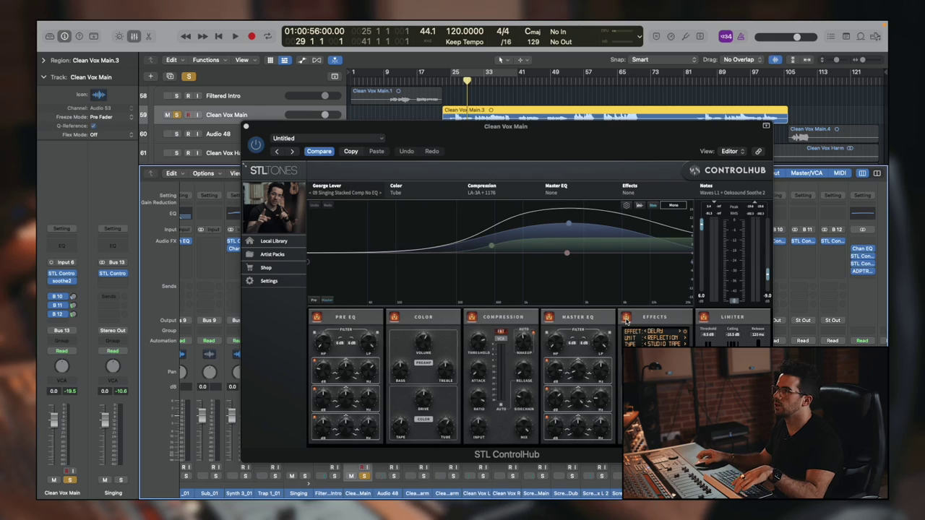
Step: Play Clean Vox Main in solo from bar 26 with ControlHub's Effects module off, and bypass ControlHub to hear the unprocessed vocal
left_click(467, 81)
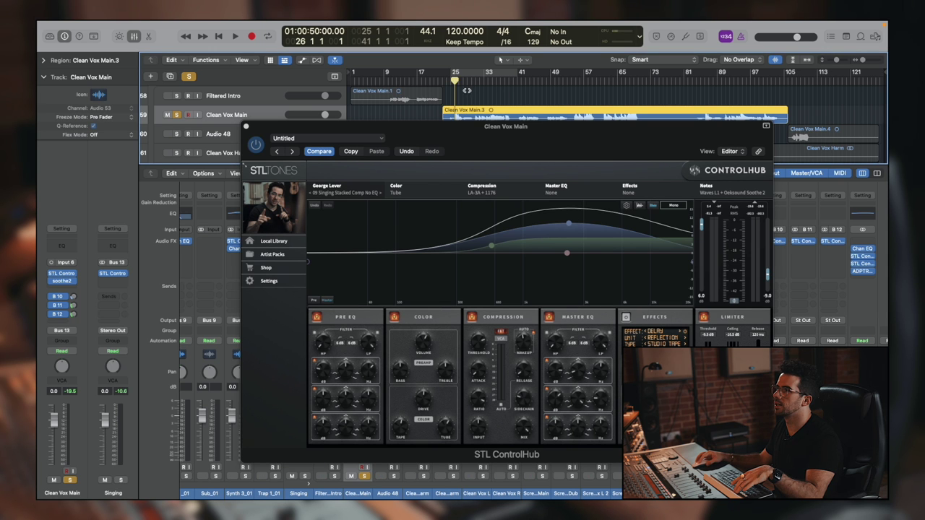
key("space")
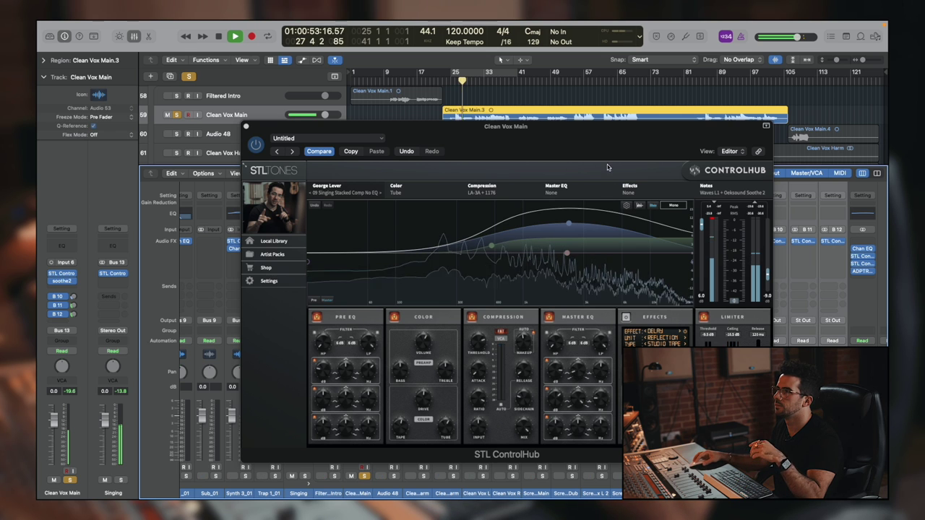
left_click(592, 140)
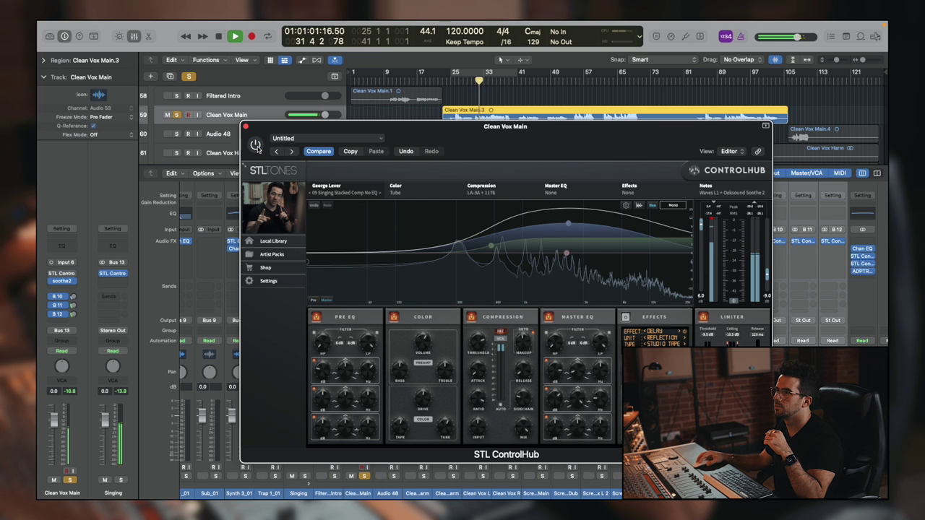
key("space")
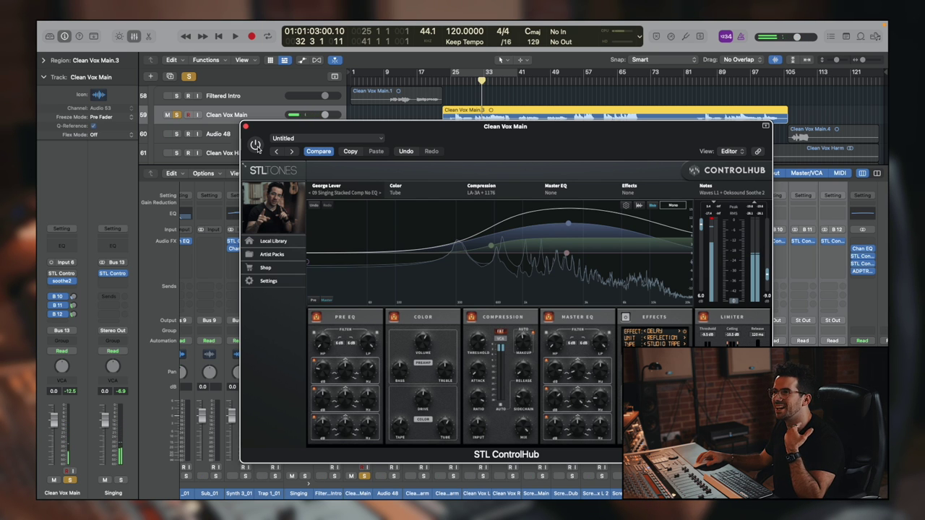
Step: Replay Clean Vox Main from bar 31 and re-enable ControlHub to compare the unprocessed and processed vocal
key("Return")
left_click(255, 146)
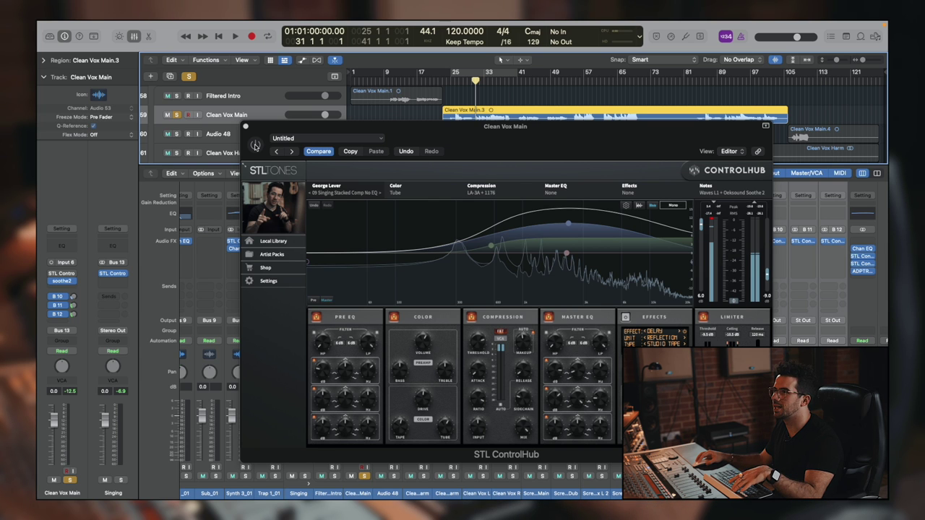
key("space")
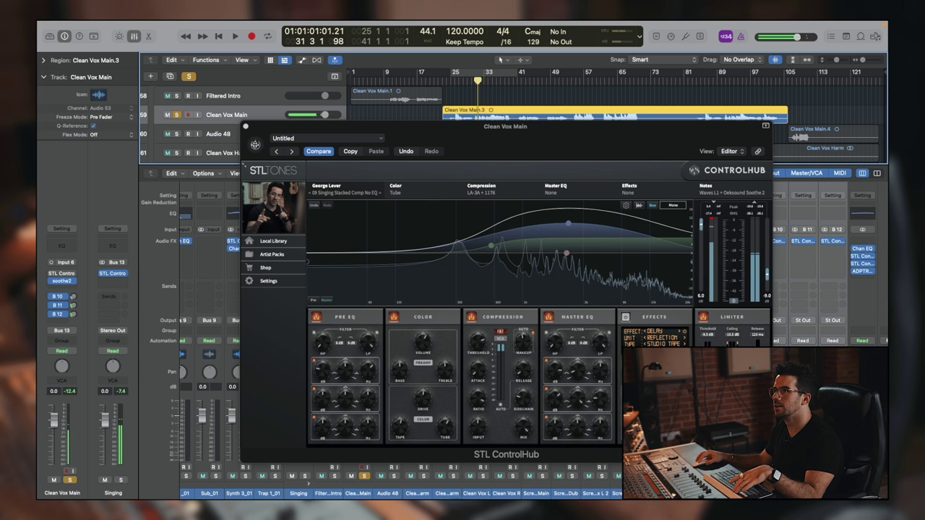
left_click(255, 145)
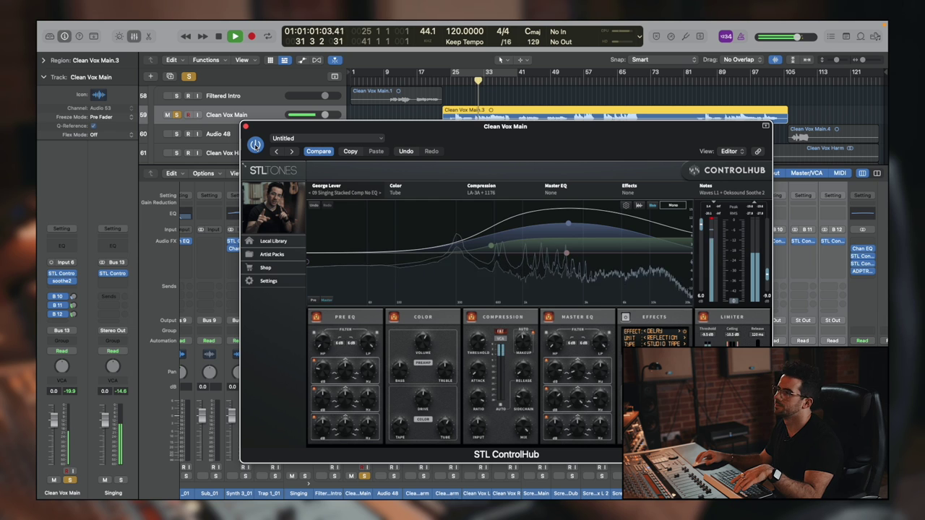
key("space")
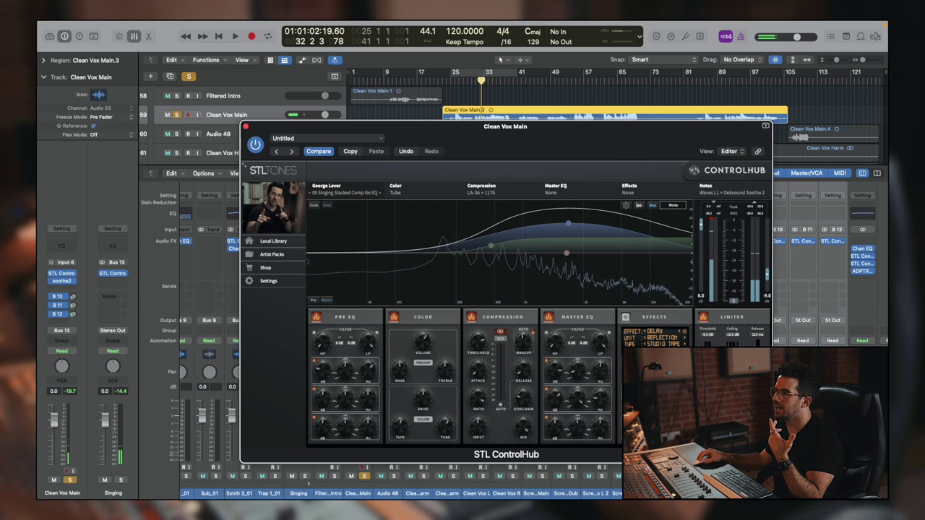
Step: Examine the Vocals presets in ControlHub's George Lever pack, close the plug-in, and select the Scream Vox L 2 channel
left_click(283, 361)
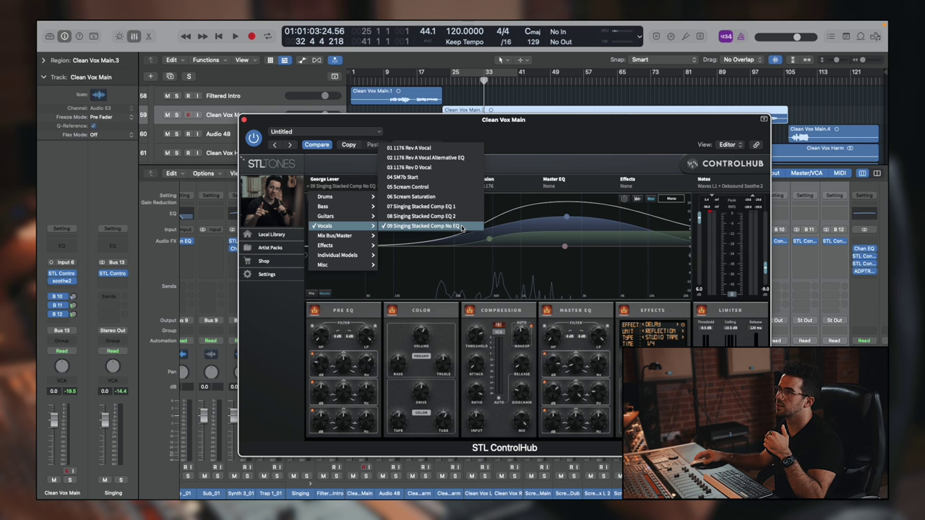
left_click(244, 121)
left_click(587, 494)
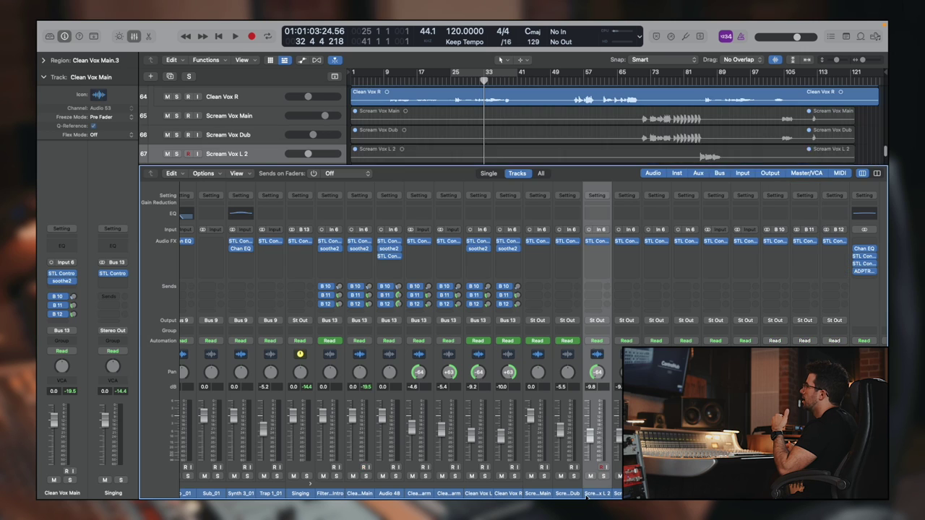
Step: Open ControlHub on the Singing bus to view its 09 Fatso Transformers preset, and close the plug-in
left_click(313, 491)
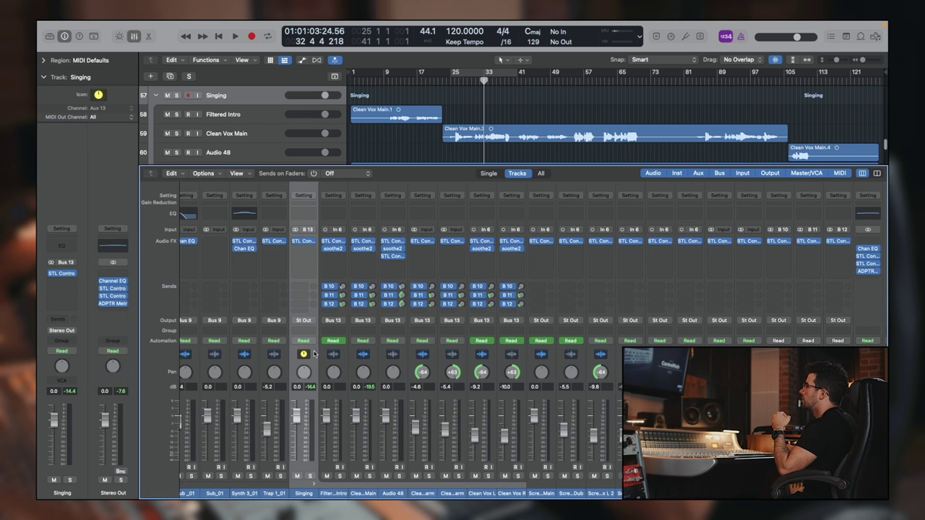
left_click(305, 242)
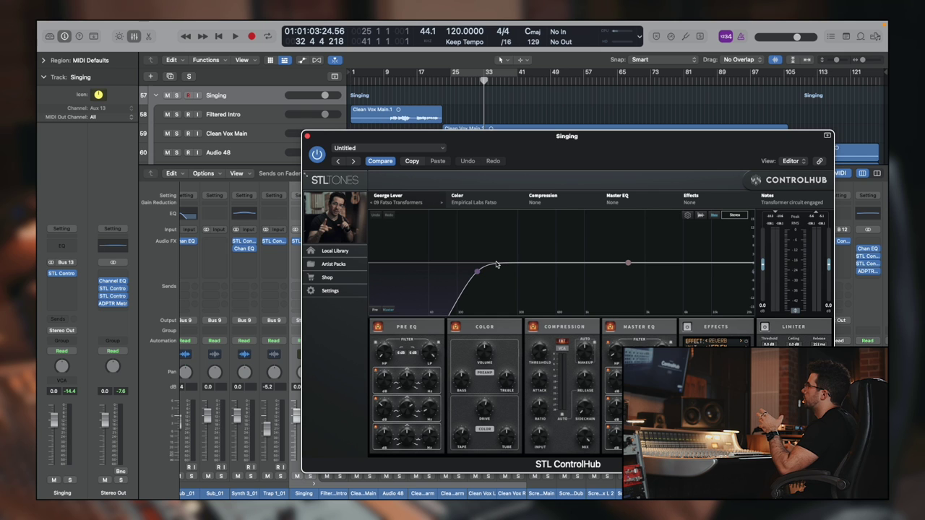
left_click(307, 137)
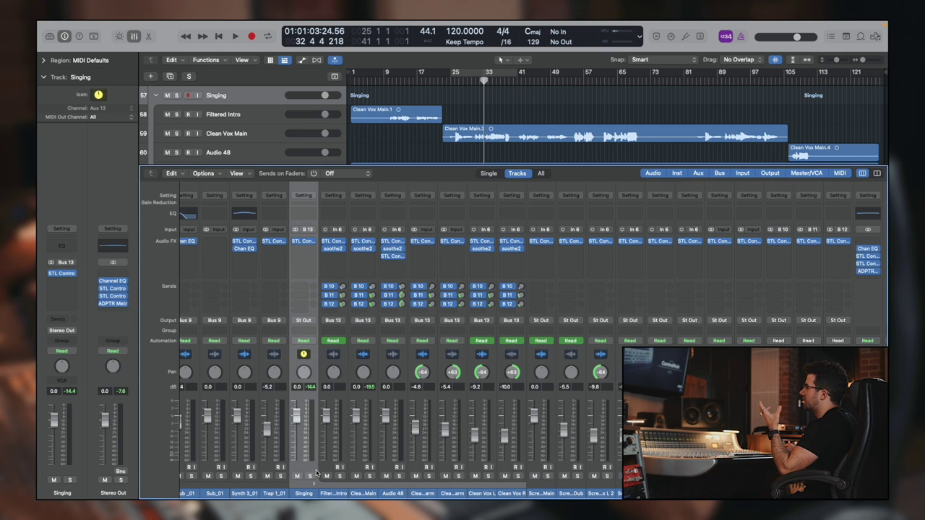
Step: Solo all eight scream vocal tracks, from Scream Vox Main to the last Scream Lofi Vox, and set the playhead to about bar 69
left_click(544, 493)
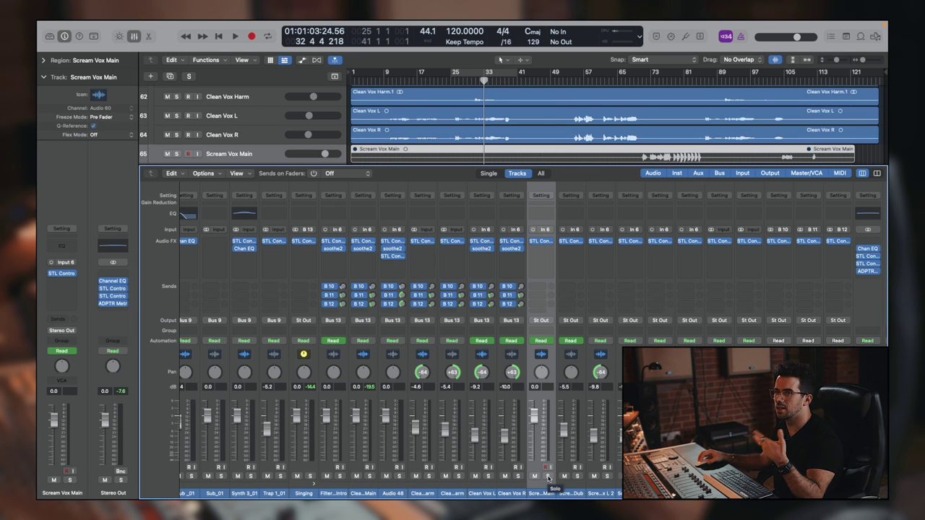
left_click(548, 476)
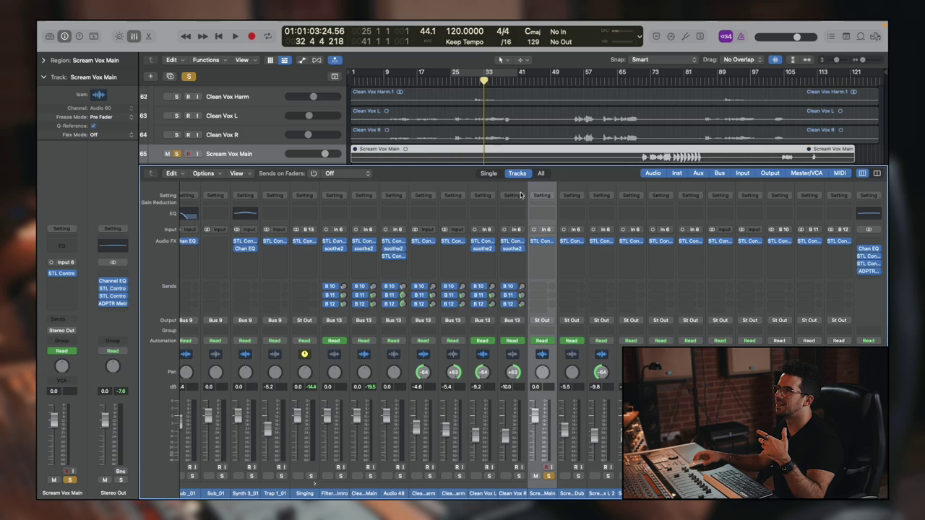
scroll(503, 120, "down", 2)
scroll(503, 120, "down", 4)
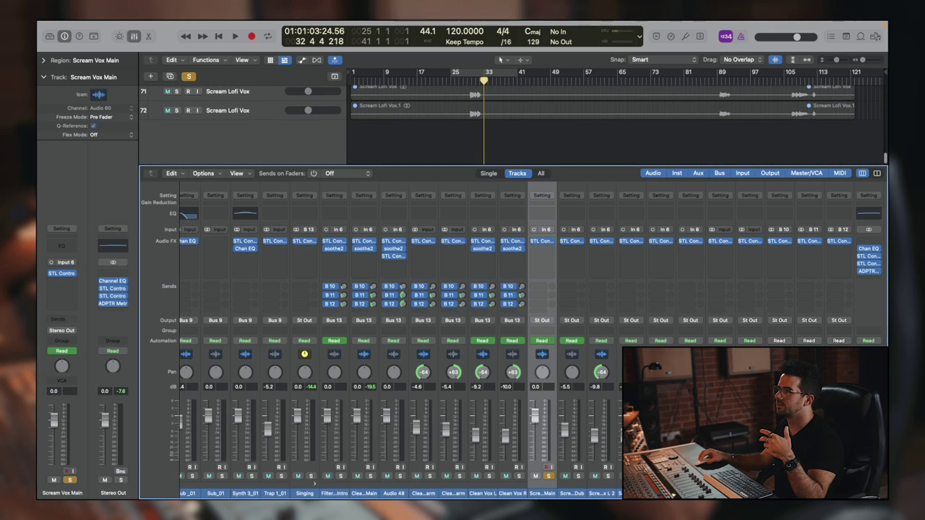
left_click_drag(539, 492, 752, 493)
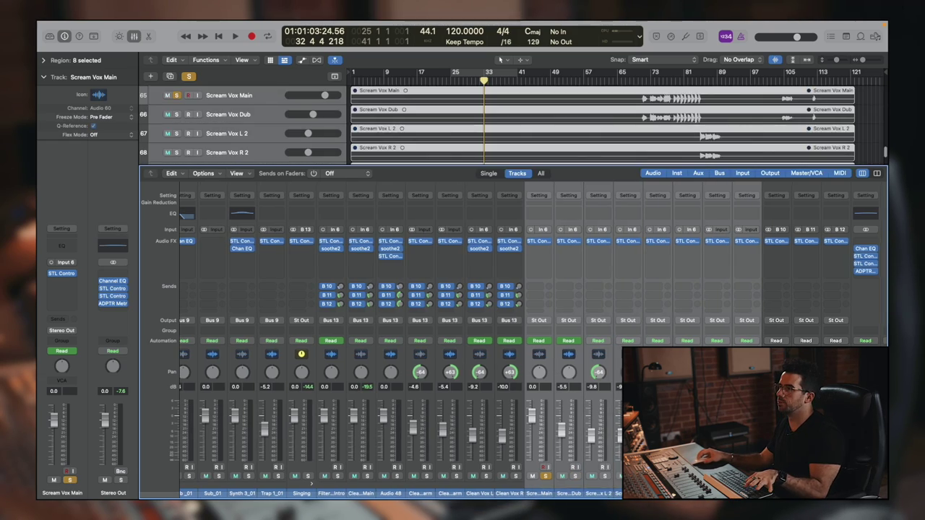
key("x")
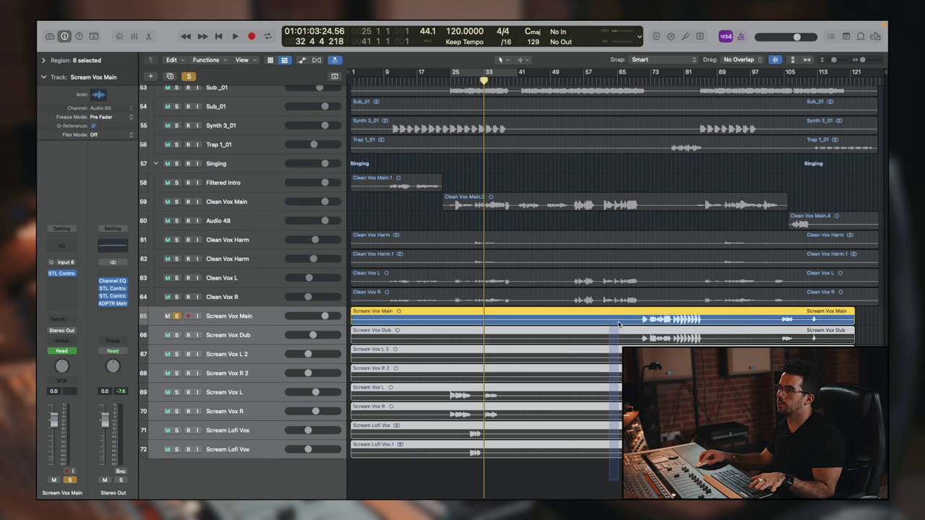
left_click(618, 334, "shift")
key("s")
left_click_drag(657, 78, 639, 78)
key("s")
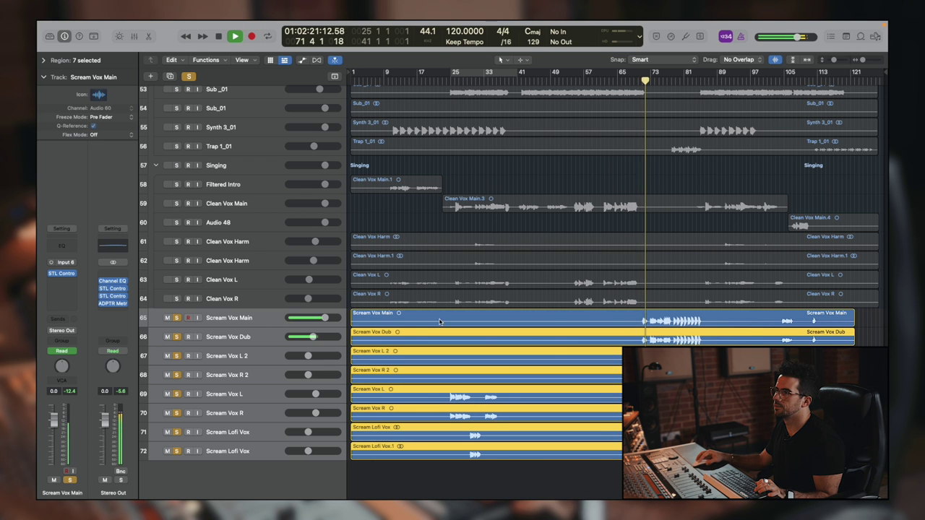
Step: Listen to the soloed scream vocals together up to bar 77, checking their channels in the mixer
key("x")
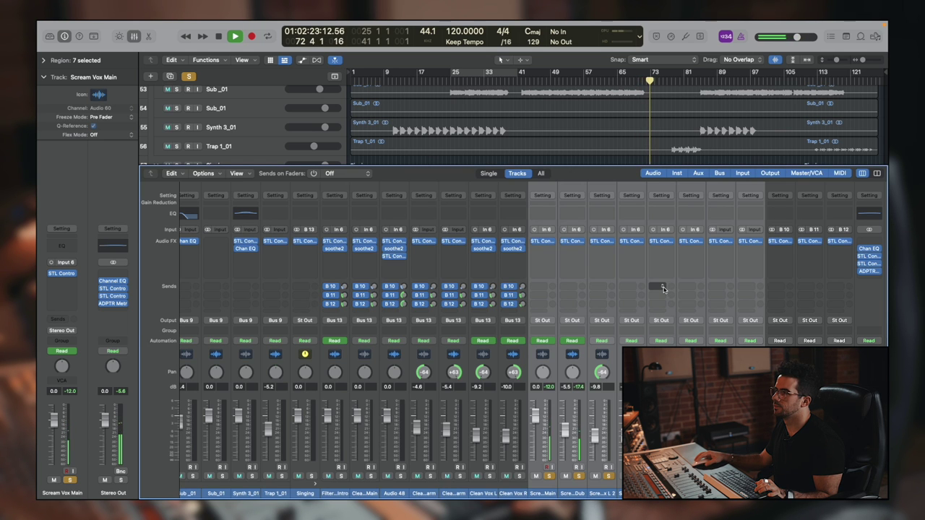
key("x")
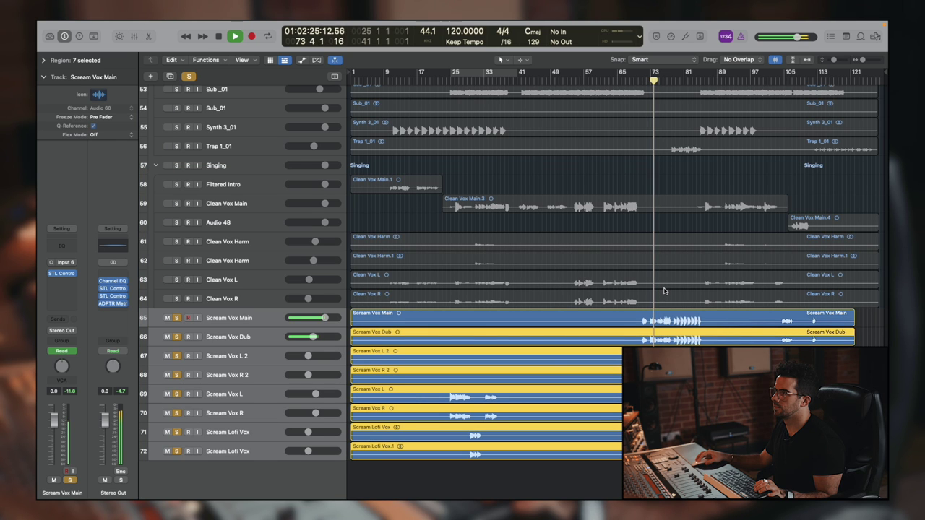
key("space")
key("x")
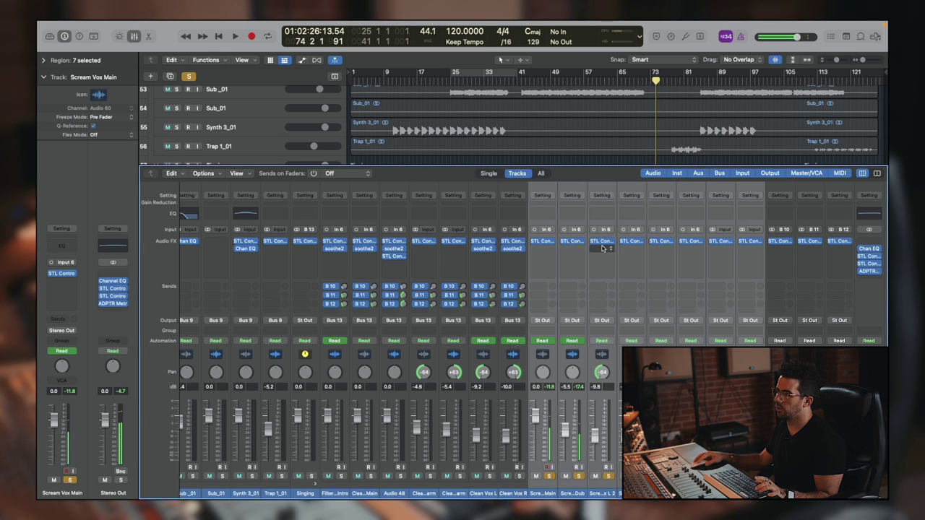
key("space")
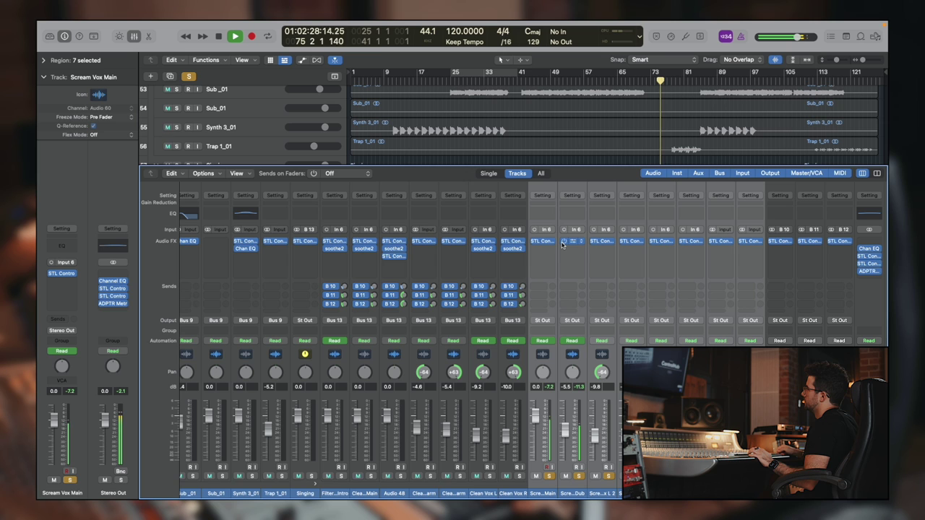
key("x")
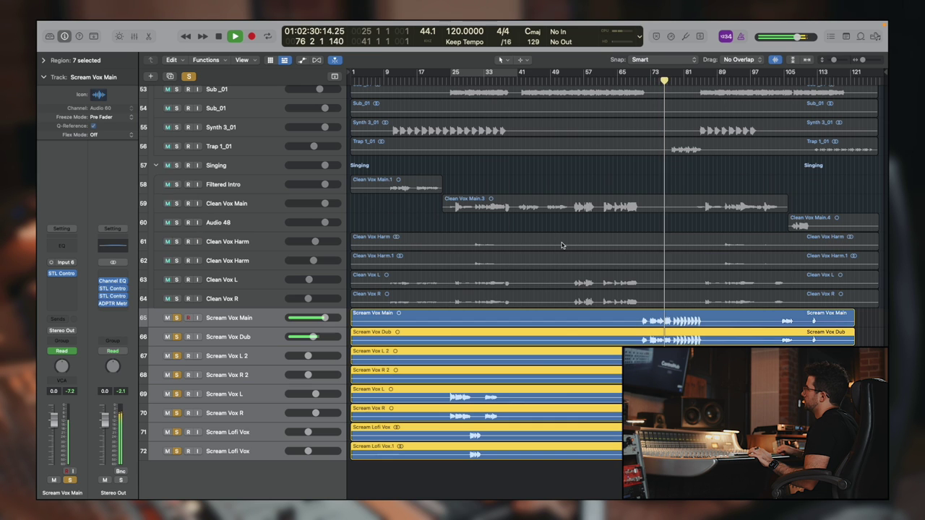
key("space")
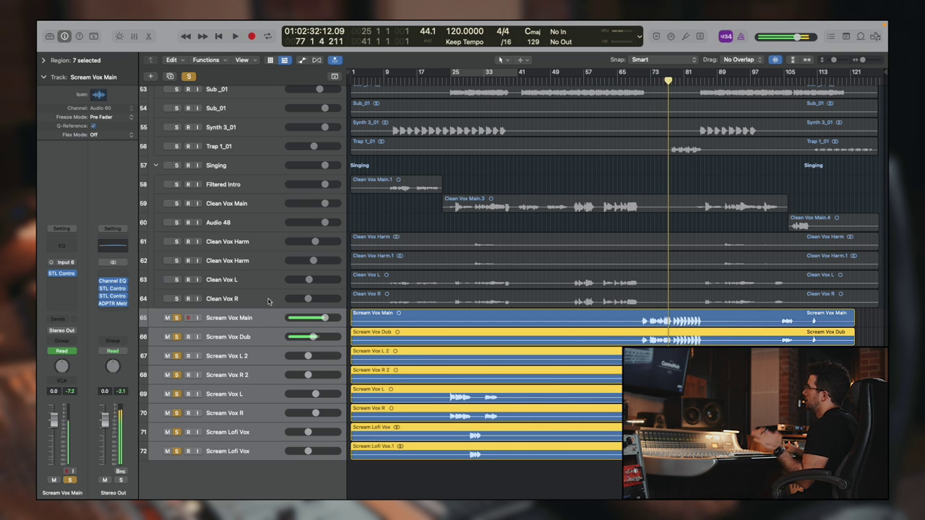
Step: Unsolo every scream track except Scream Vox Main and open ControlHub on that track
left_click(268, 321)
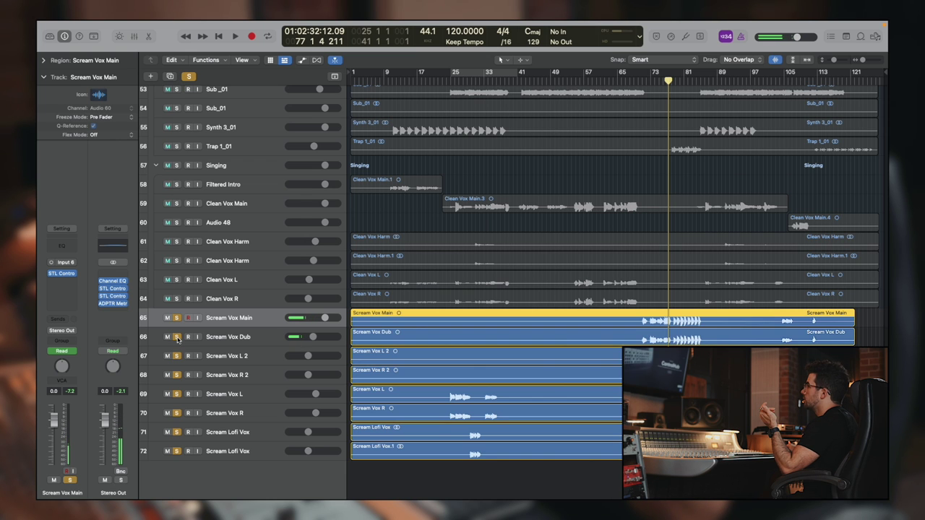
left_click_drag(177, 337, 179, 465)
left_click(65, 273)
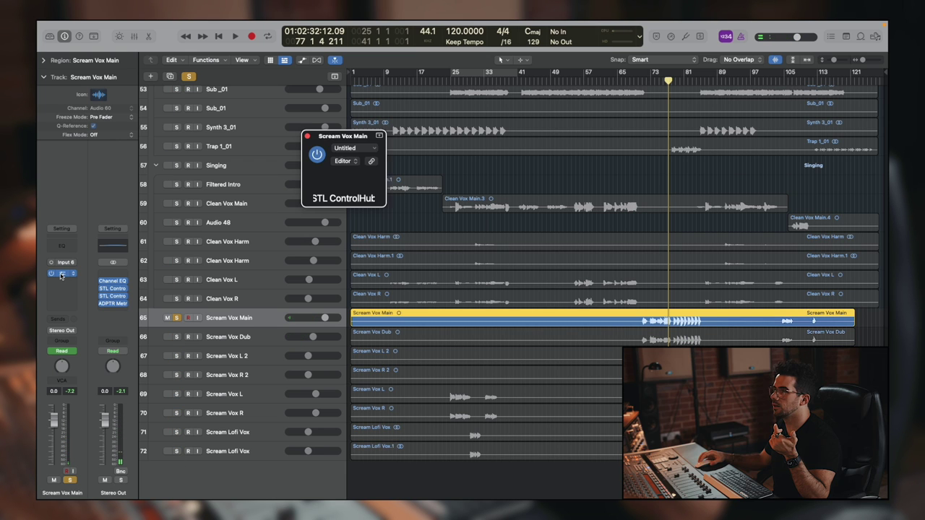
left_click_drag(632, 131, 547, 121)
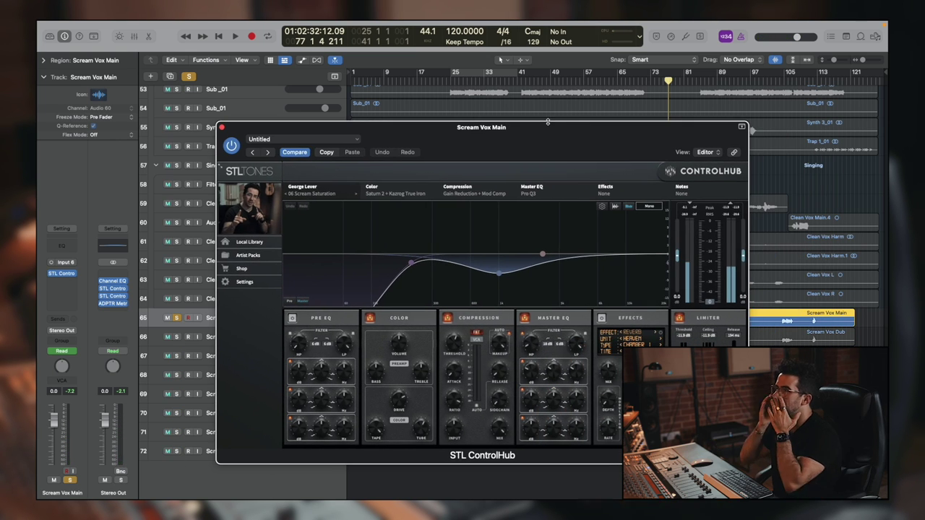